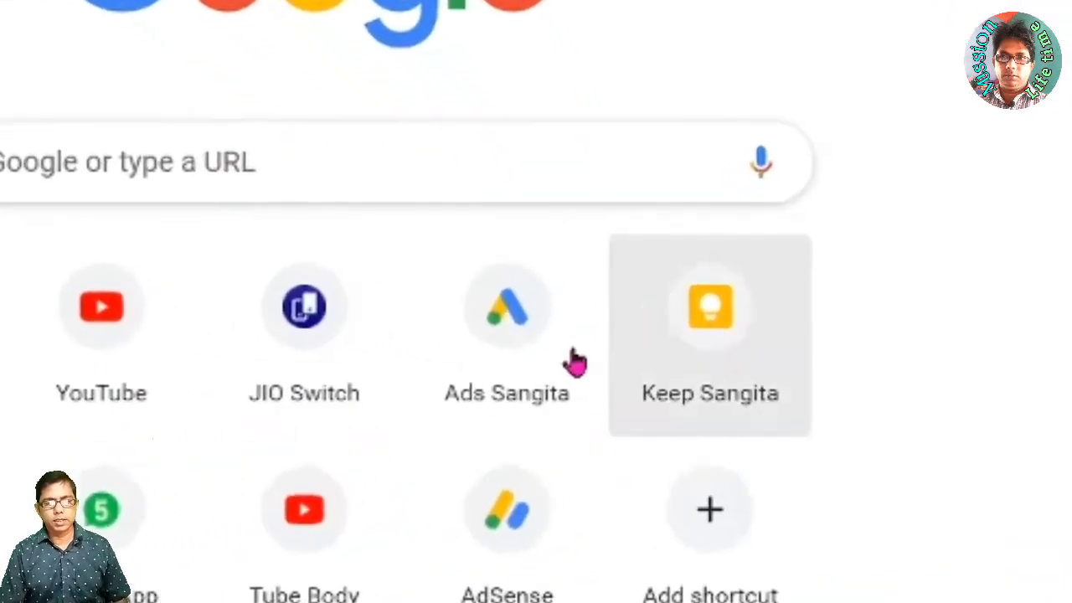
Open Google Ads and switch to the Google account that holds no campaigns
{"action": "left_click", "coordinate": [516, 397]}
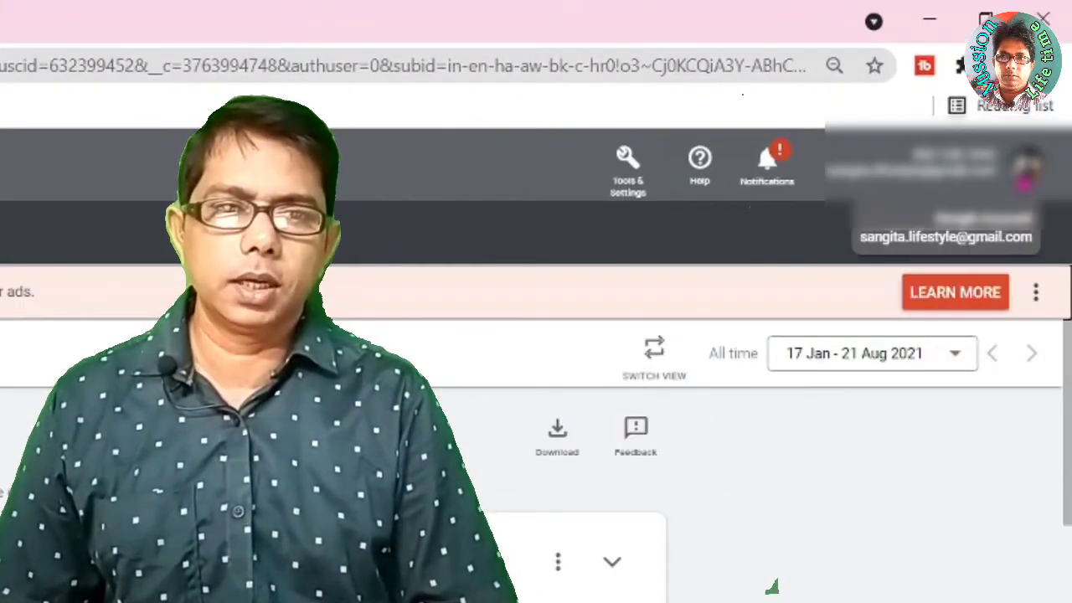
{"action": "left_click", "coordinate": [1026, 163]}
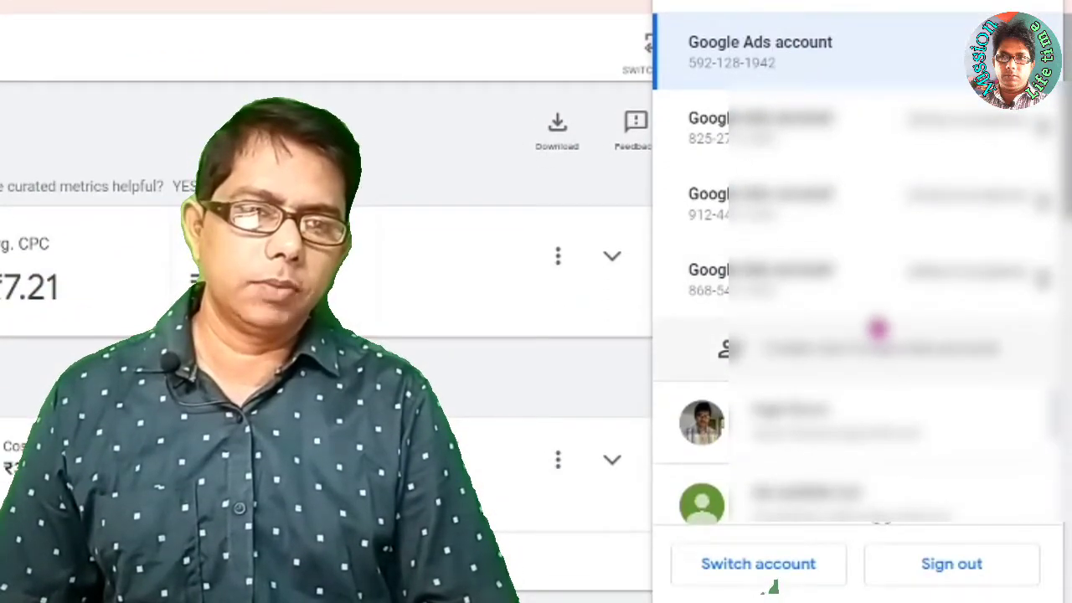
{"action": "scroll", "coordinate": [832, 494], "scroll_direction": "down", "scroll_amount": 1}
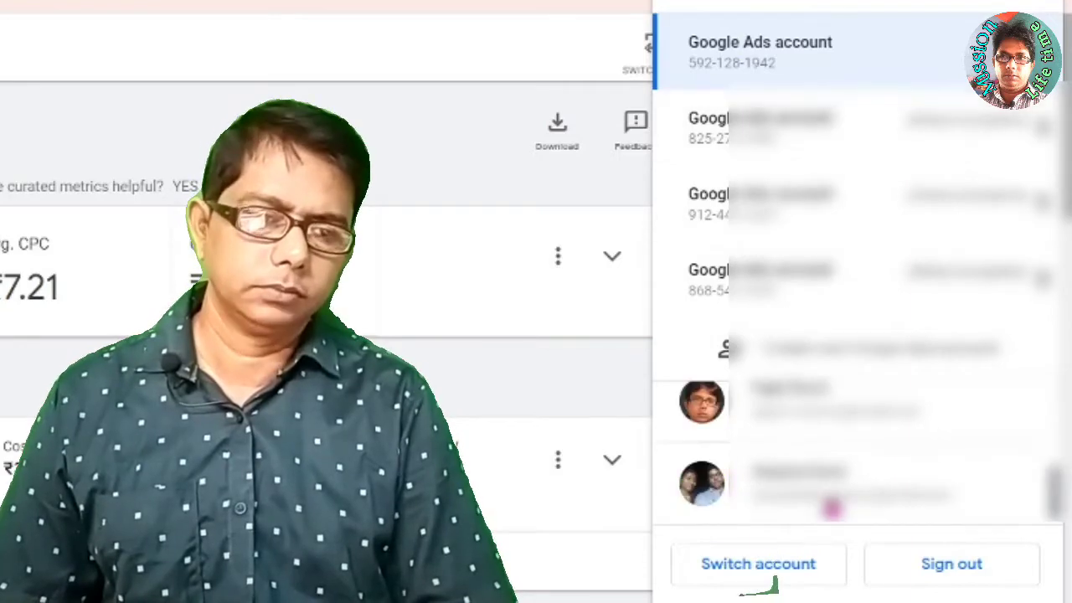
{"action": "left_click", "coordinate": [832, 507]}
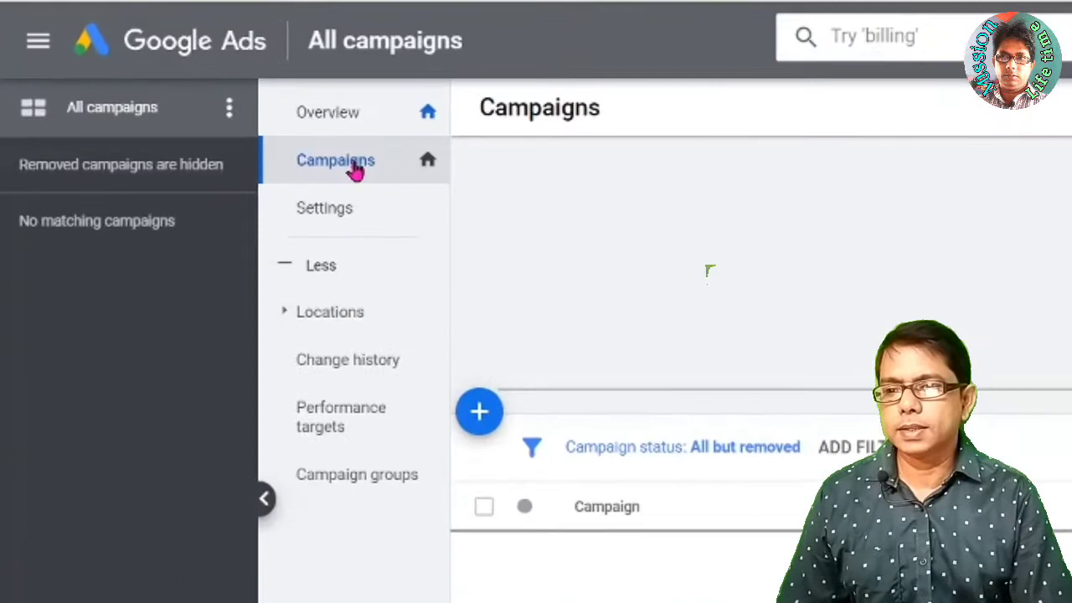
Check the account overview, return to the campaigns list and start a new campaign
{"action": "left_click", "coordinate": [182, 156]}
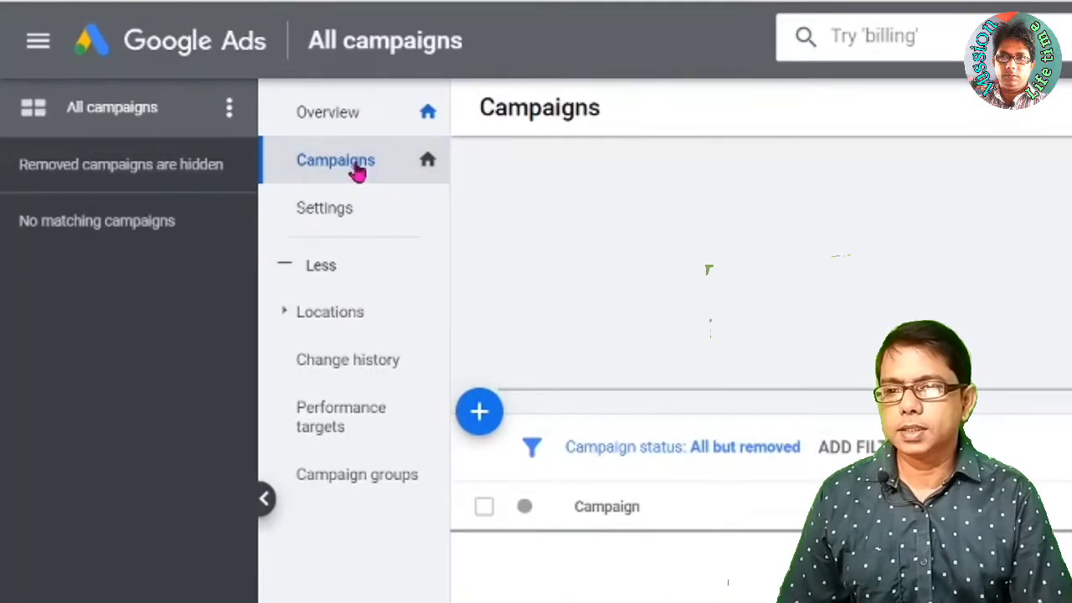
{"action": "left_click", "coordinate": [371, 115]}
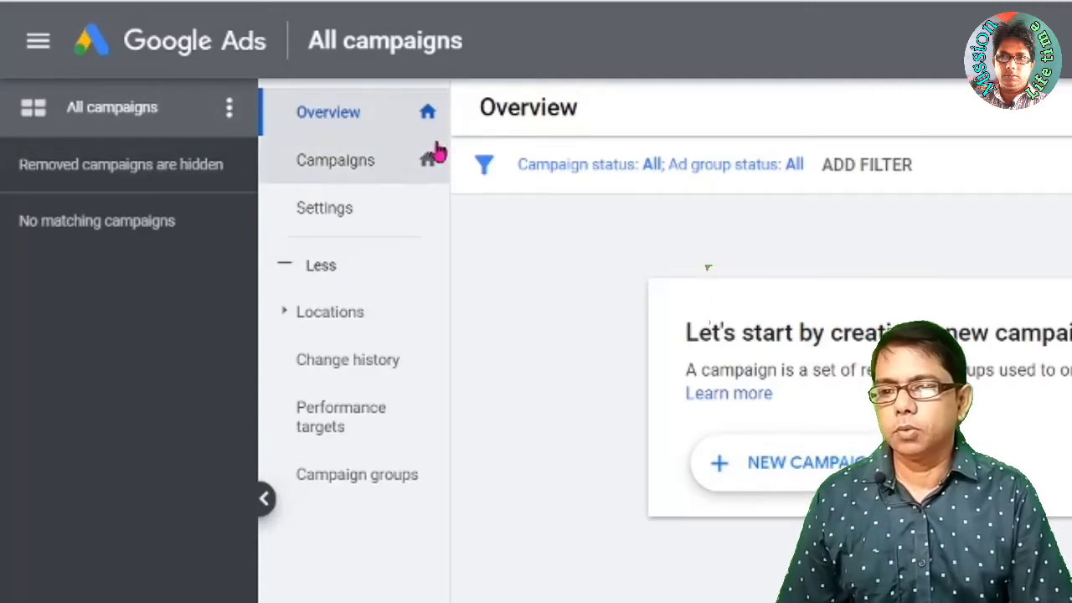
{"action": "left_click", "coordinate": [414, 168]}
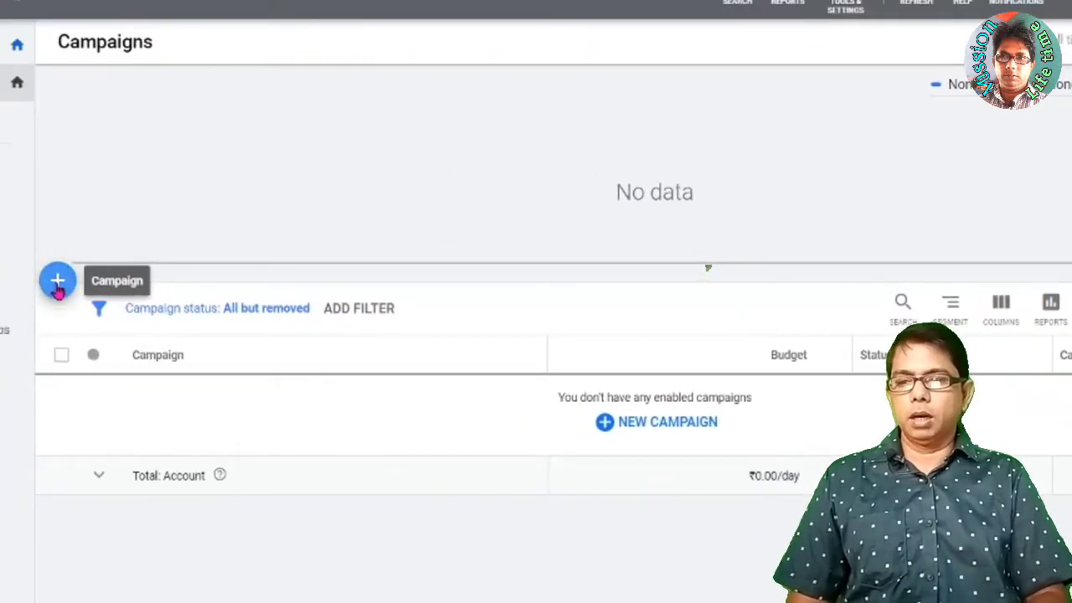
{"action": "left_click", "coordinate": [57, 285]}
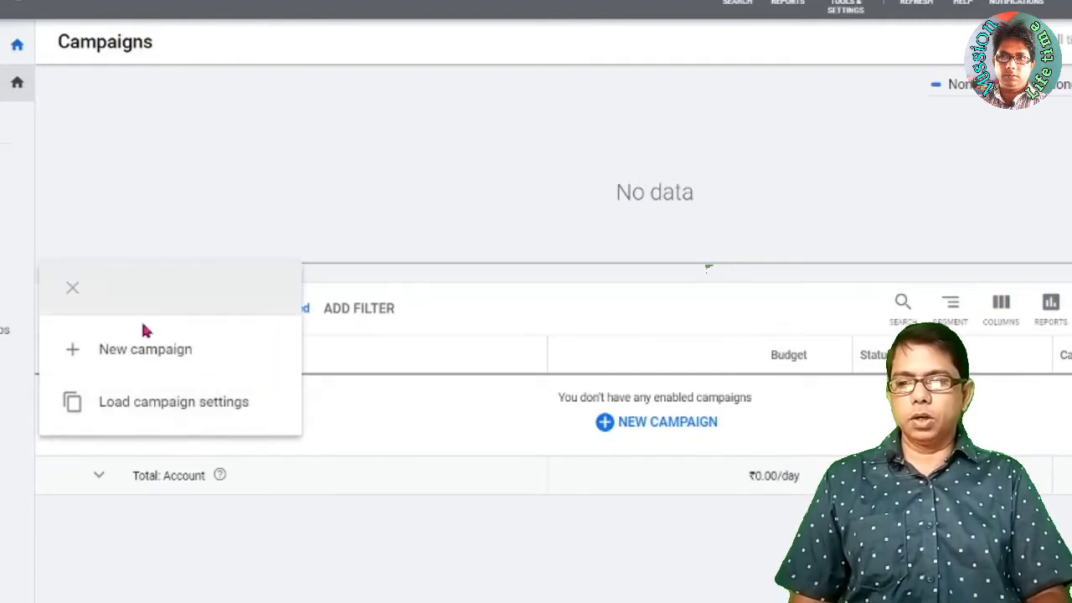
{"action": "left_click", "coordinate": [142, 350]}
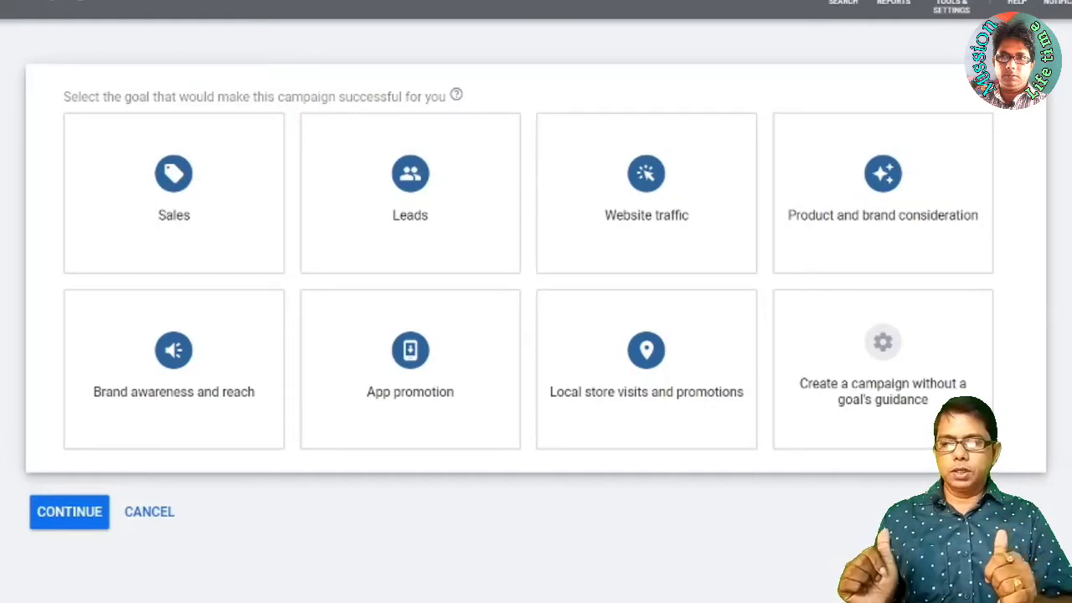
Set up the campaign without a goal's guidance, as a Video campaign with the Custom video campaign subtype
{"action": "left_click", "coordinate": [852, 423]}
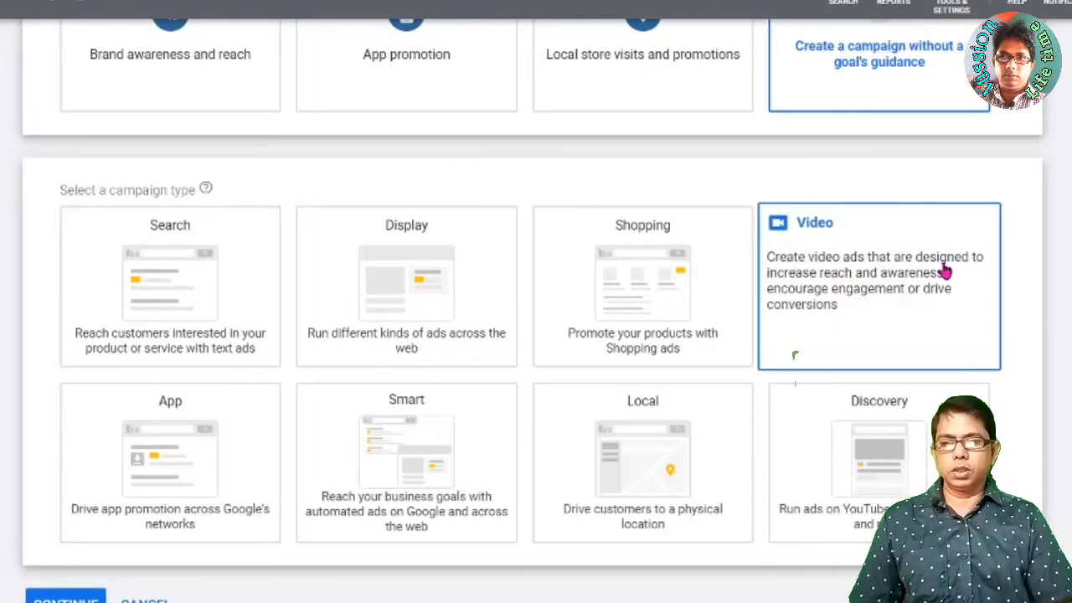
{"action": "left_click", "coordinate": [946, 269]}
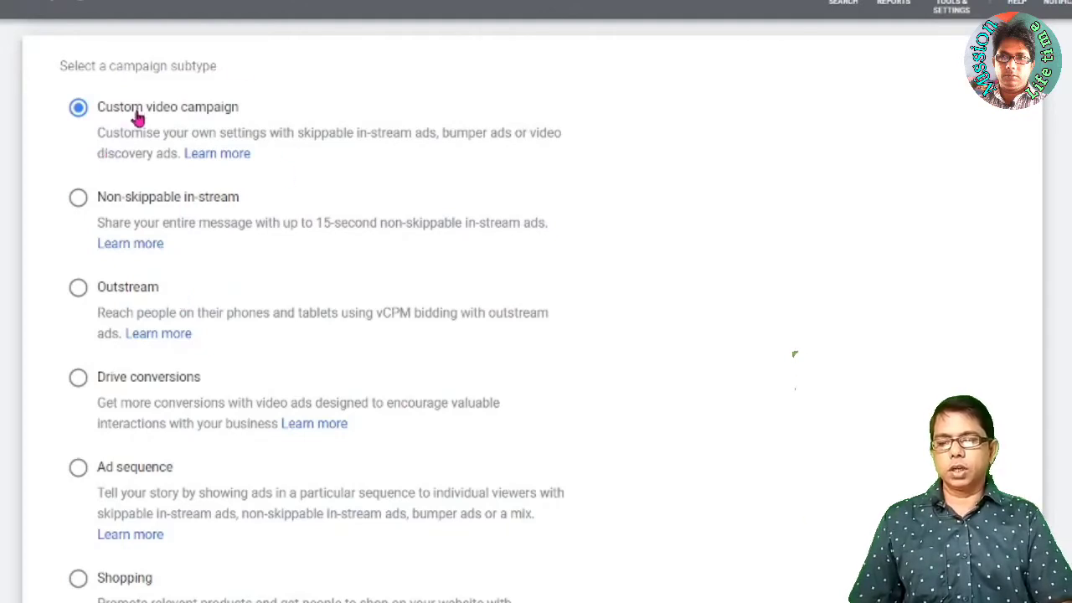
{"action": "scroll", "coordinate": [795, 354], "scroll_direction": "down", "scroll_amount": 2}
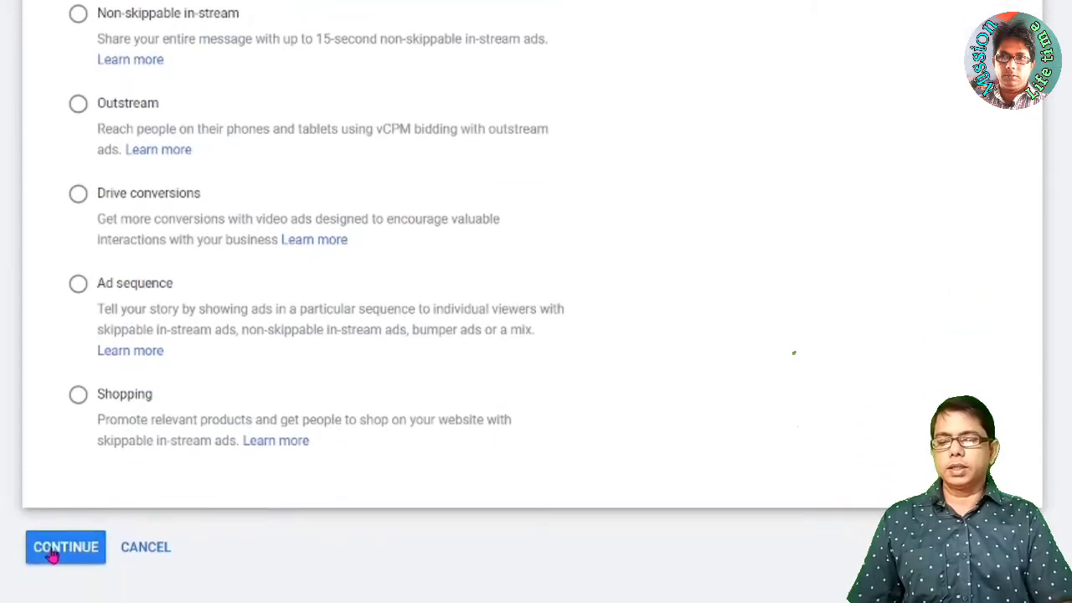
{"action": "left_click", "coordinate": [52, 555]}
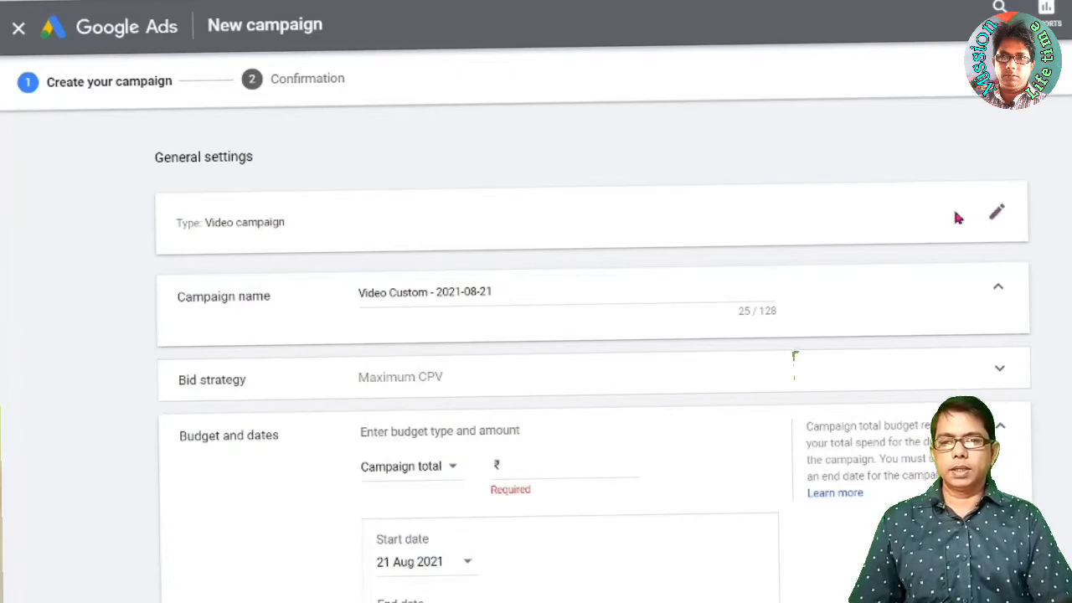
Reopen the campaign type for editing and reselect no goal guidance and the Video campaign type
{"action": "left_click", "coordinate": [997, 217]}
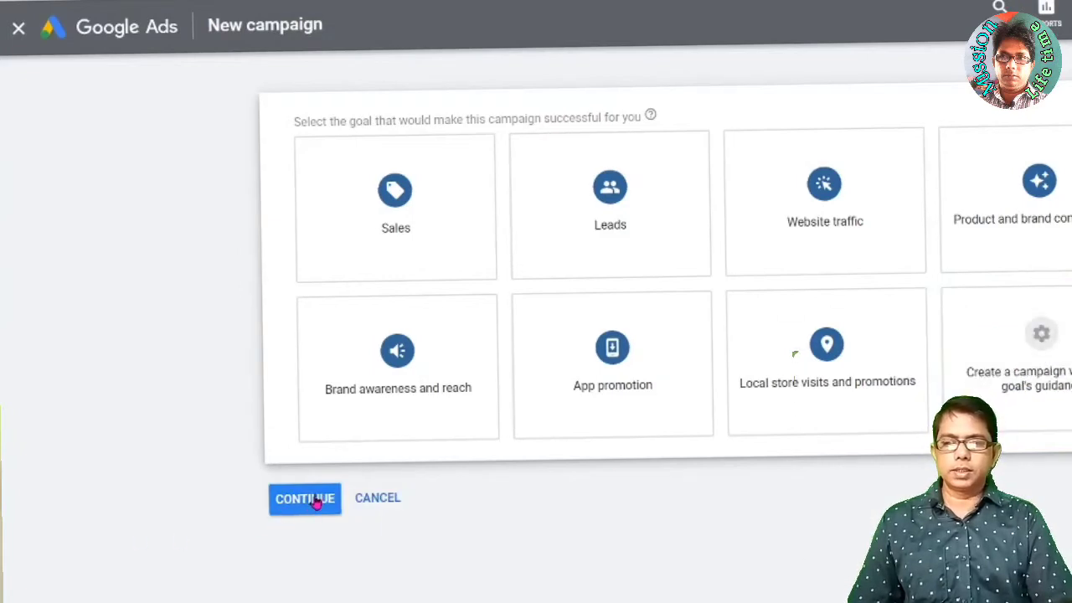
{"action": "left_click", "coordinate": [310, 499]}
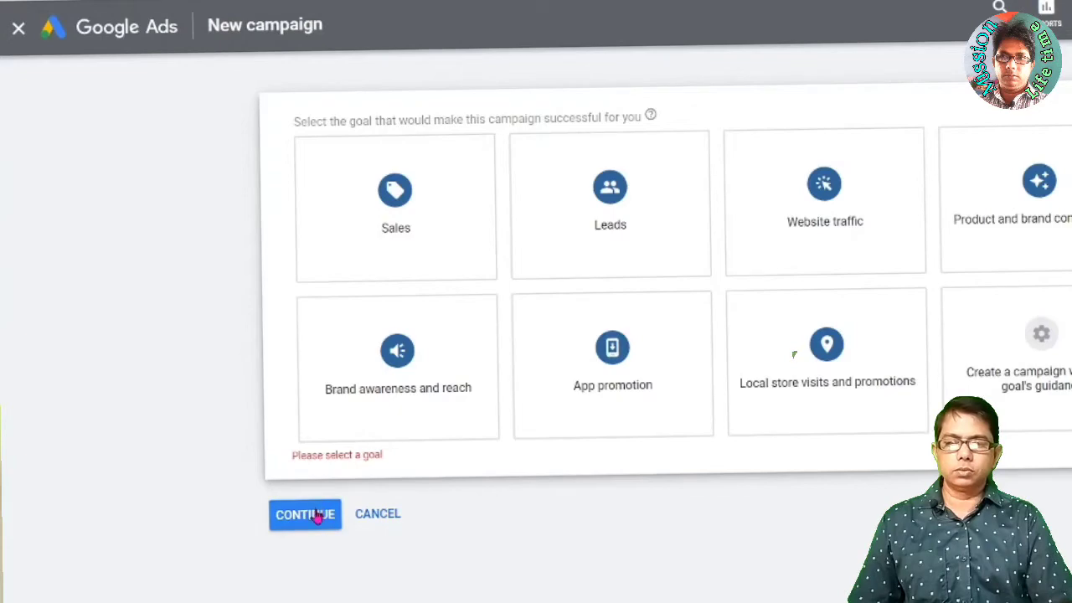
{"action": "left_click", "coordinate": [988, 354]}
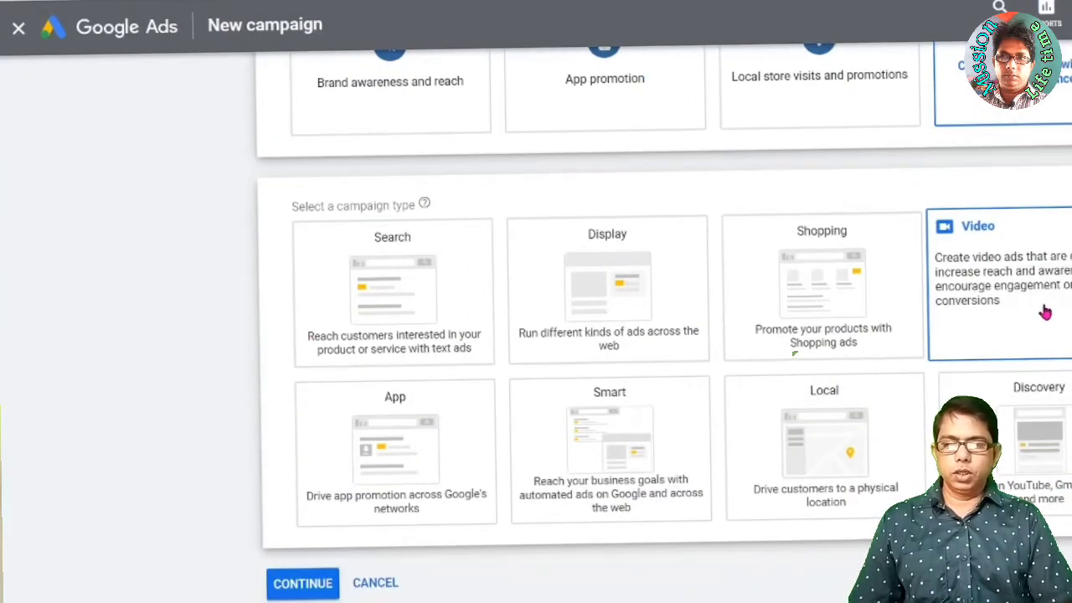
{"action": "left_click", "coordinate": [1045, 311]}
{"action": "scroll", "coordinate": [1045, 311], "scroll_direction": "down", "scroll_amount": 7}
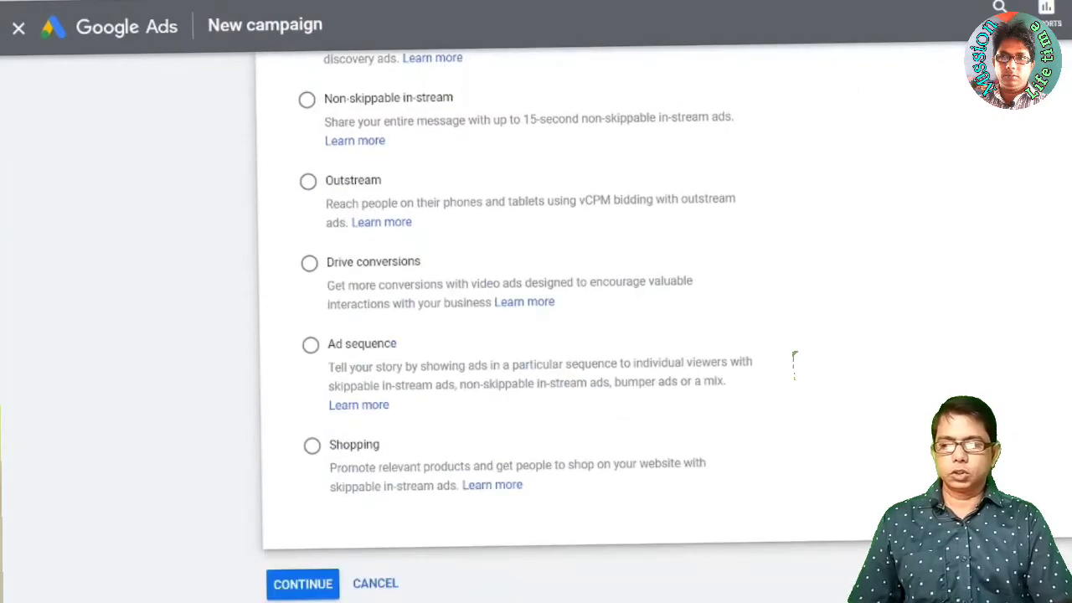
{"action": "left_click", "coordinate": [285, 591]}
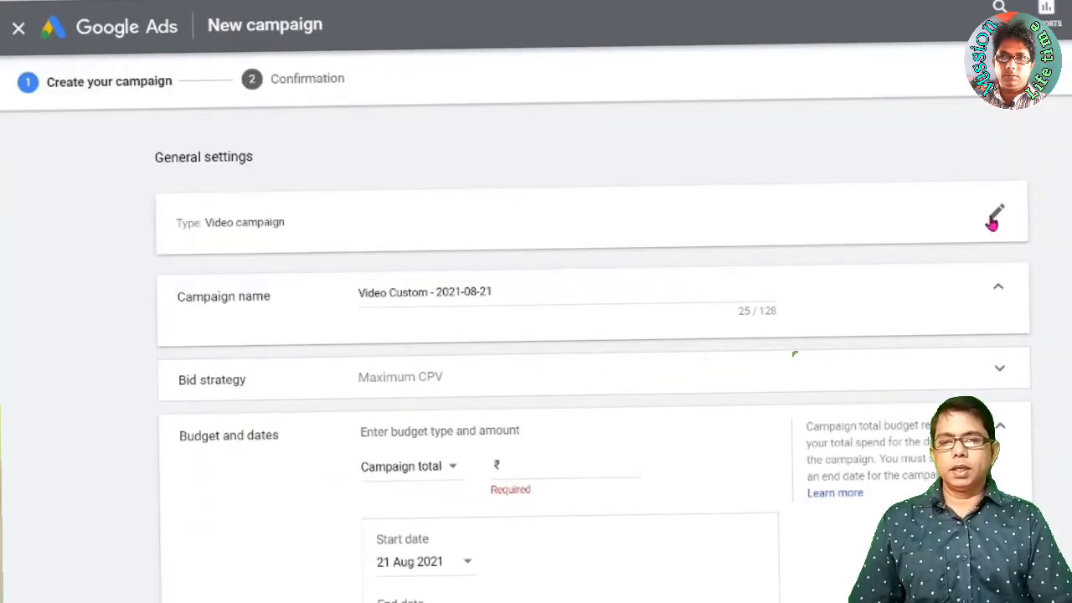
Replace the default campaign name with Ration Card
{"action": "left_click", "coordinate": [565, 285]}
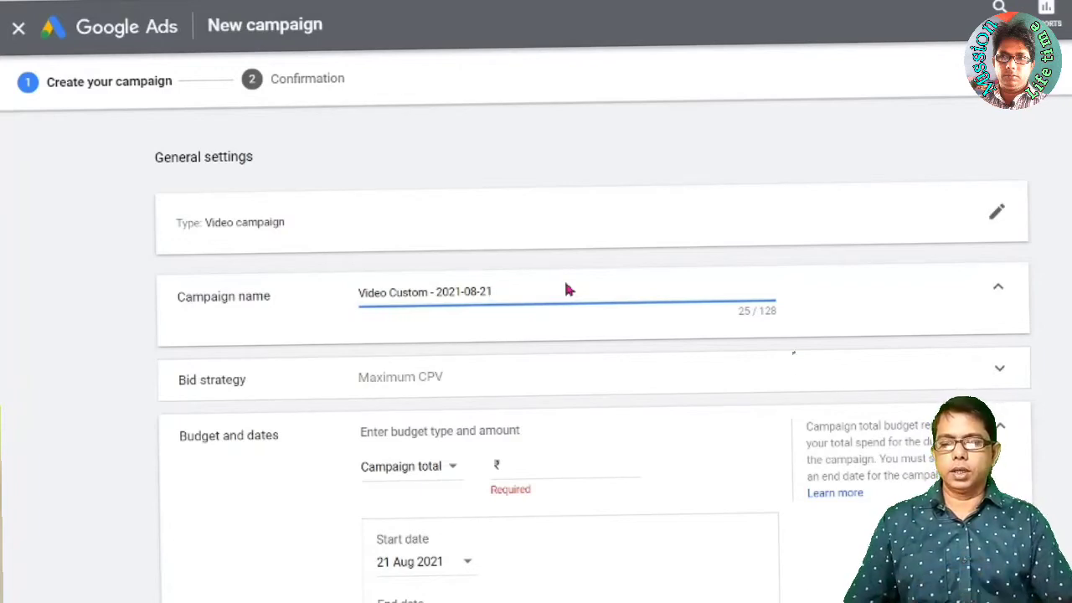
{"action": "key", "text": "BackSpace"}
{"action": "key", "text": "BackSpace"}
{"action": "key", "text": "BackSpace"}
{"action": "key", "text": "BackSpace"}
{"action": "key", "text": "BackSpace"}
{"action": "key", "text": "BackSpace"}
{"action": "key", "text": "BackSpace"}
{"action": "key", "text": "BackSpace"}
{"action": "key", "text": "BackSpace"}
{"action": "key", "text": "BackSpace"}
{"action": "key", "text": "BackSpace"}
{"action": "key", "text": "BackSpace"}
{"action": "key", "text": "BackSpace"}
{"action": "key", "text": "BackSpace"}
{"action": "key", "text": "BackSpace"}
{"action": "key", "text": "BackSpace"}
{"action": "key", "text": "BackSpace"}
{"action": "key", "text": "BackSpace"}
{"action": "key", "text": "BackSpace"}
{"action": "key", "text": "BackSpace"}
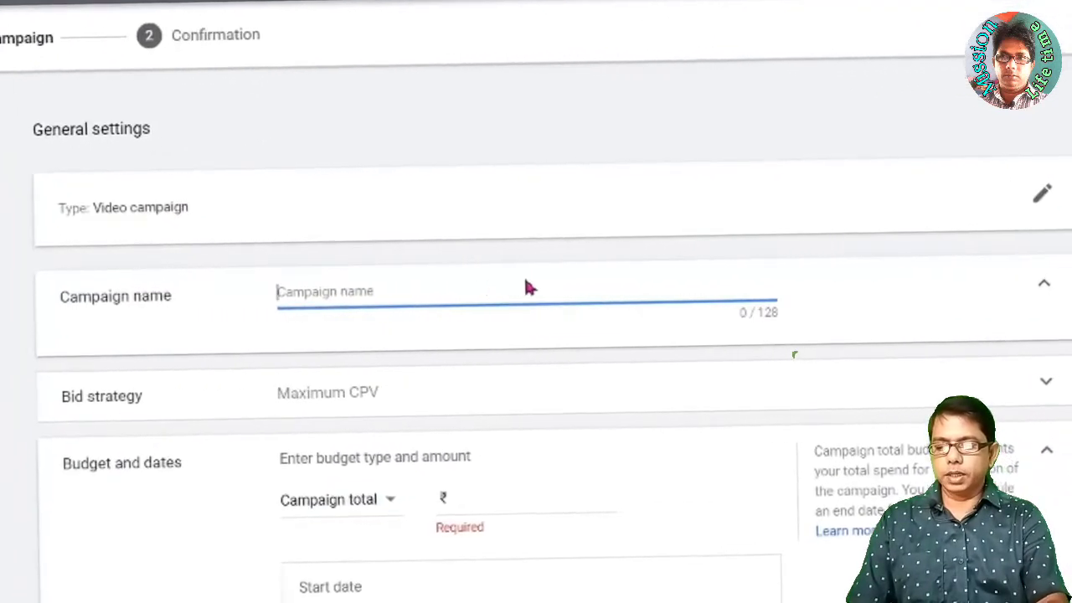
{"action": "type", "text": "Ration Card"}
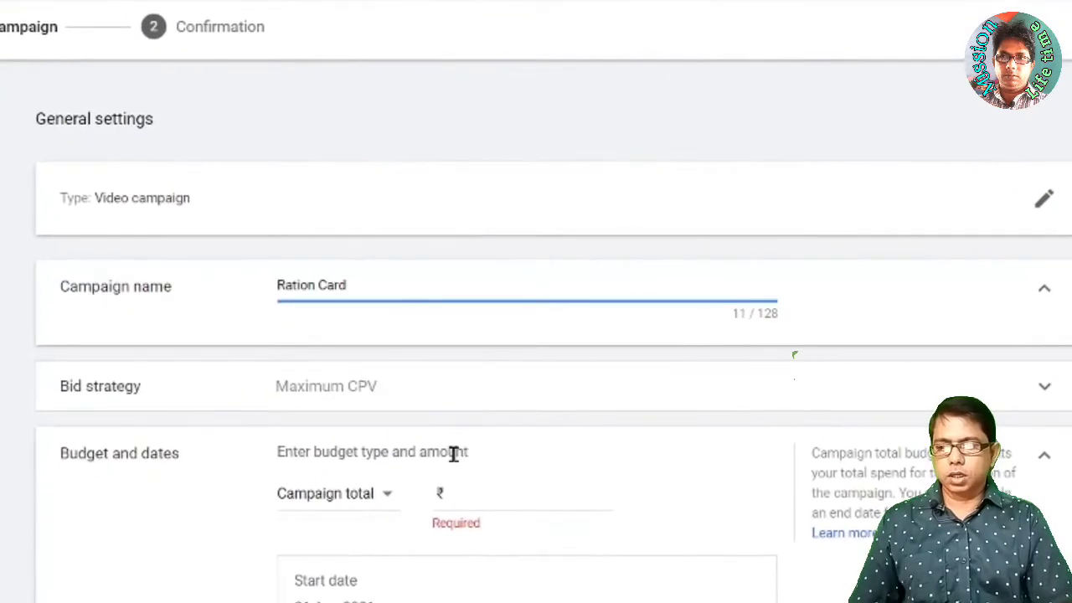
Choose Maximum CPV as the campaign's bid strategy
{"action": "left_click", "coordinate": [479, 402]}
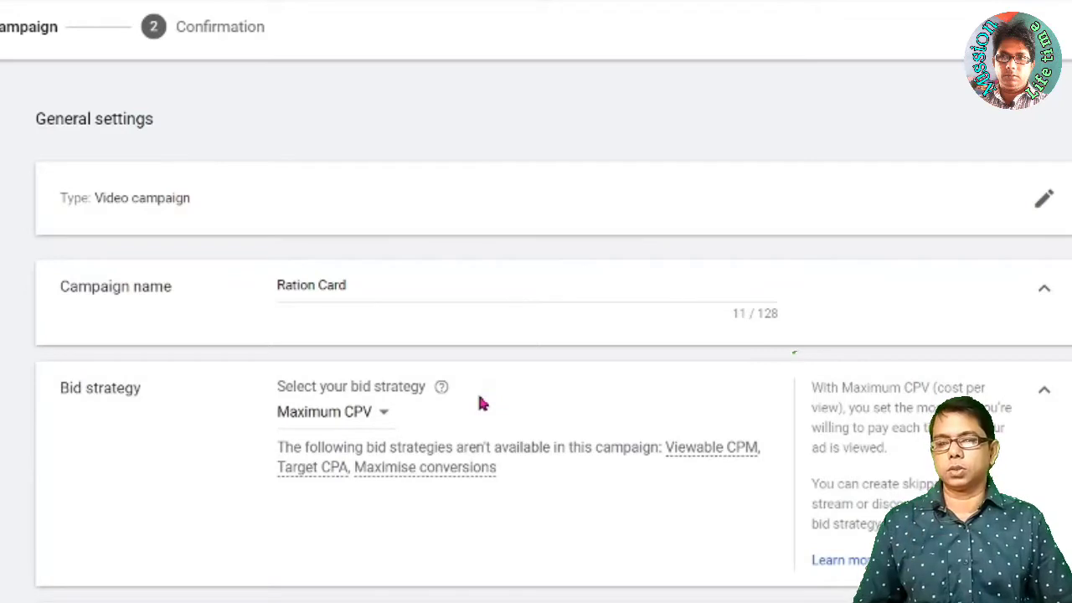
{"action": "left_click", "coordinate": [385, 419]}
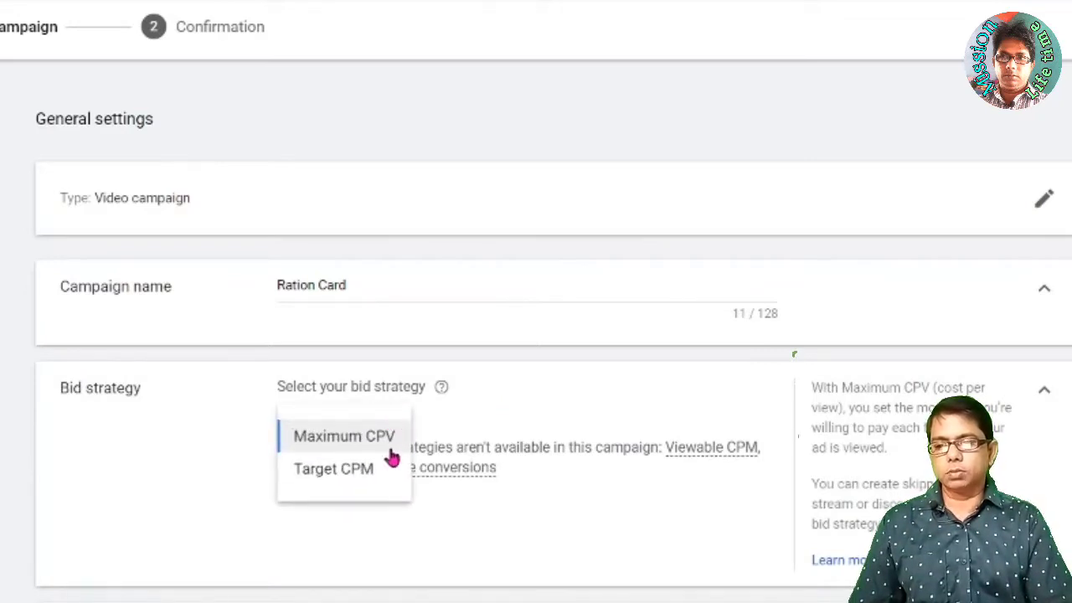
{"action": "left_click", "coordinate": [385, 439]}
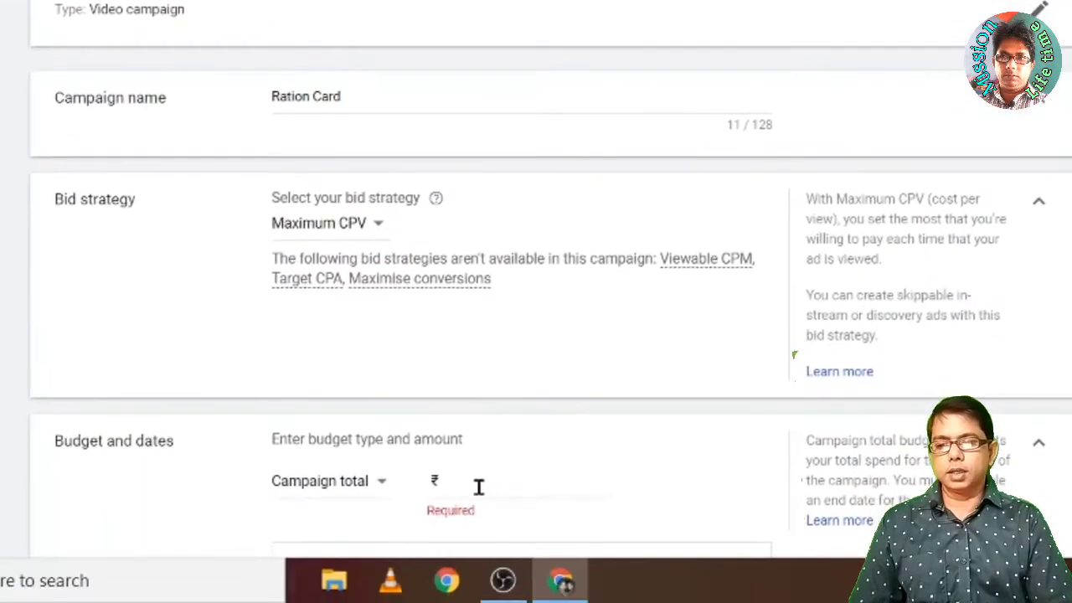
Set a campaign total budget of ₹1,000 and an end date of 30 Sep 2021
{"action": "left_click", "coordinate": [478, 487]}
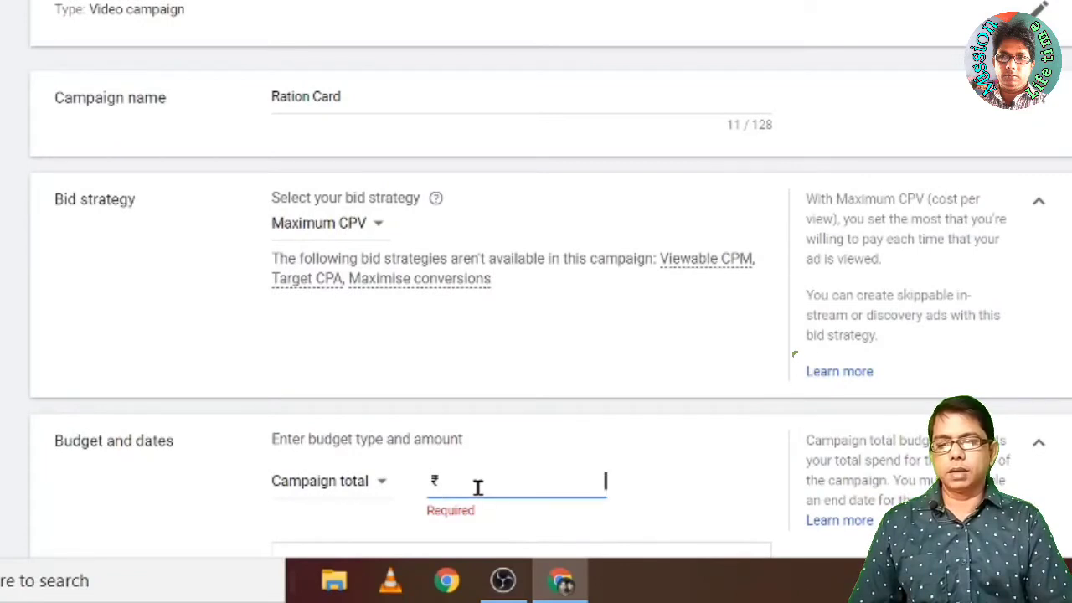
{"action": "type", "text": "1000"}
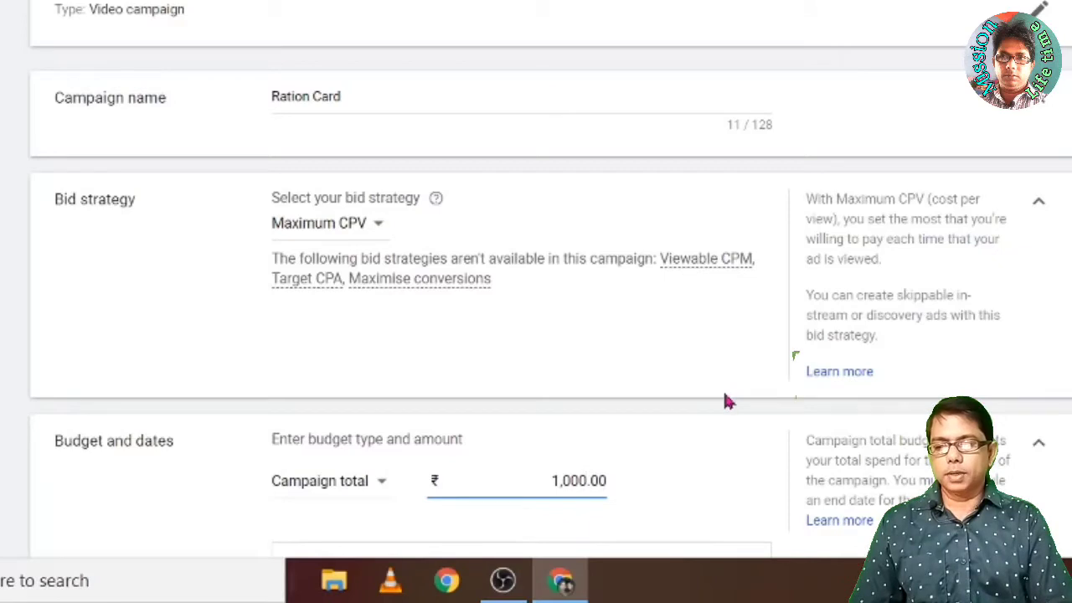
{"action": "scroll", "coordinate": [724, 394], "scroll_direction": "down", "scroll_amount": 3}
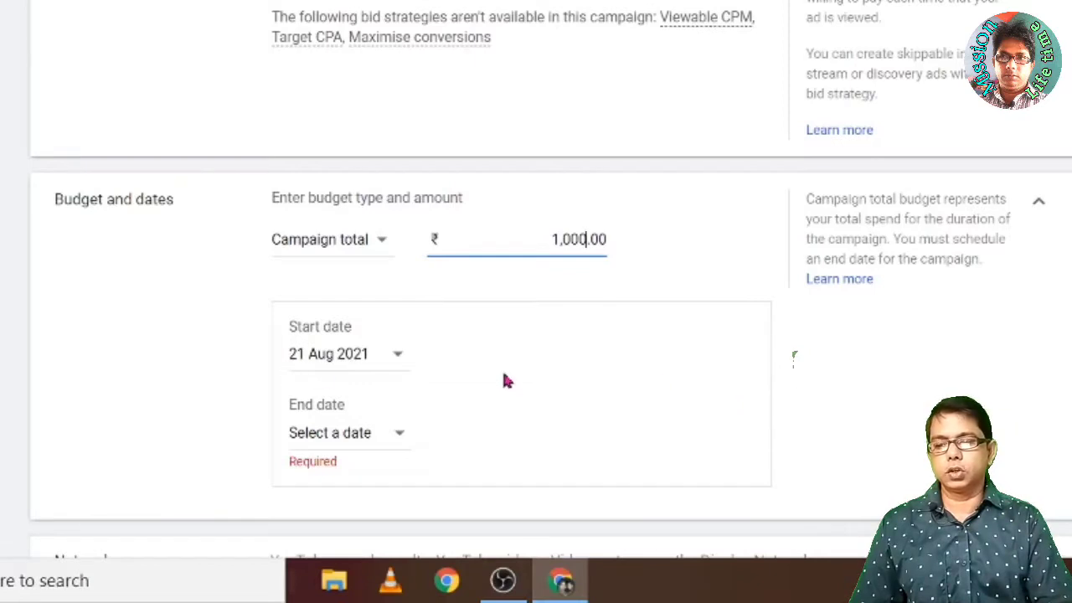
{"action": "scroll", "coordinate": [506, 381], "scroll_direction": "down", "scroll_amount": 1}
{"action": "scroll", "coordinate": [505, 381], "scroll_direction": "down", "scroll_amount": 1}
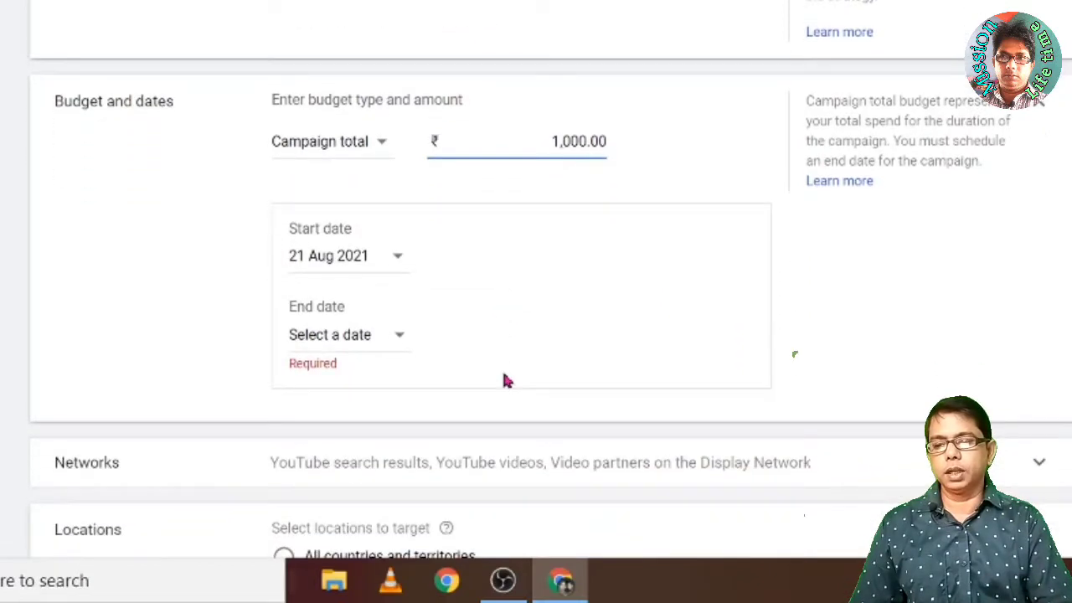
{"action": "left_click", "coordinate": [400, 336]}
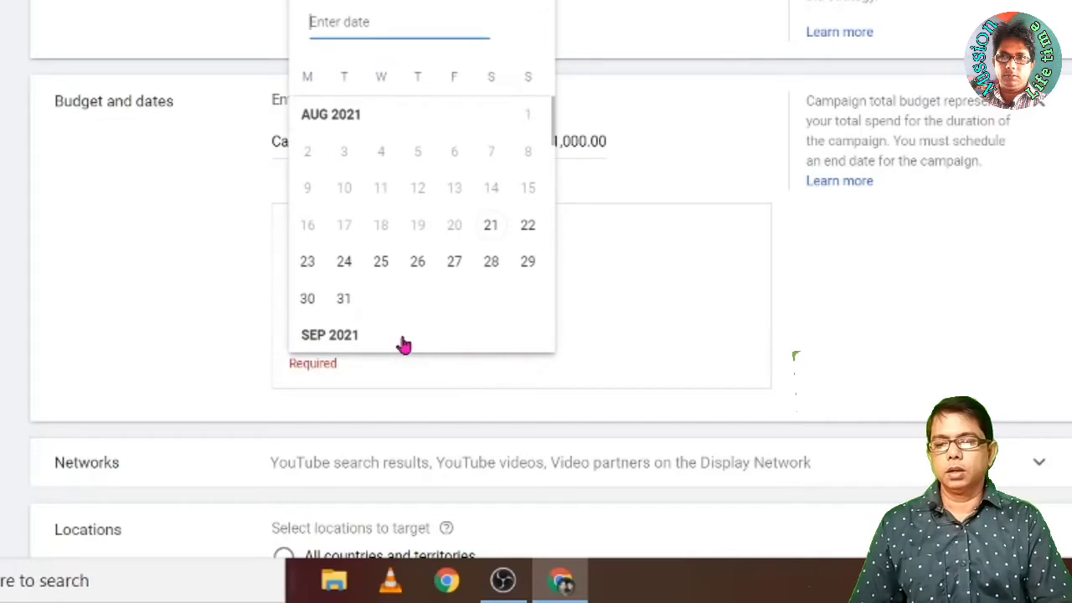
{"action": "scroll", "coordinate": [520, 307], "scroll_direction": "down", "scroll_amount": 3}
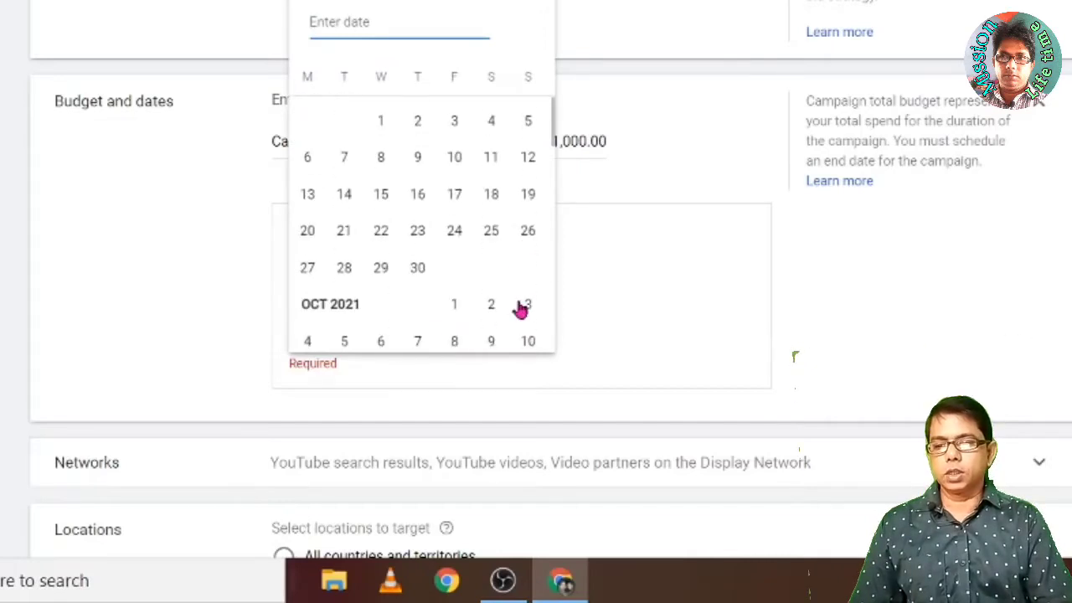
{"action": "left_click", "coordinate": [416, 266]}
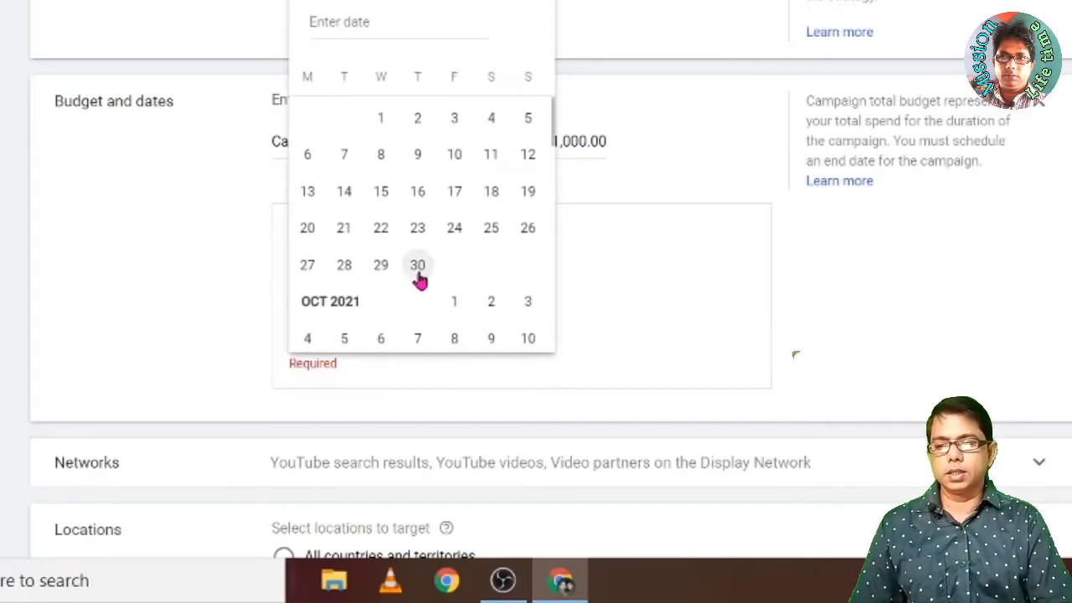
Review the campaign's networks, location targeting and the list of available languages
{"action": "scroll", "coordinate": [585, 360], "scroll_direction": "down", "scroll_amount": 2}
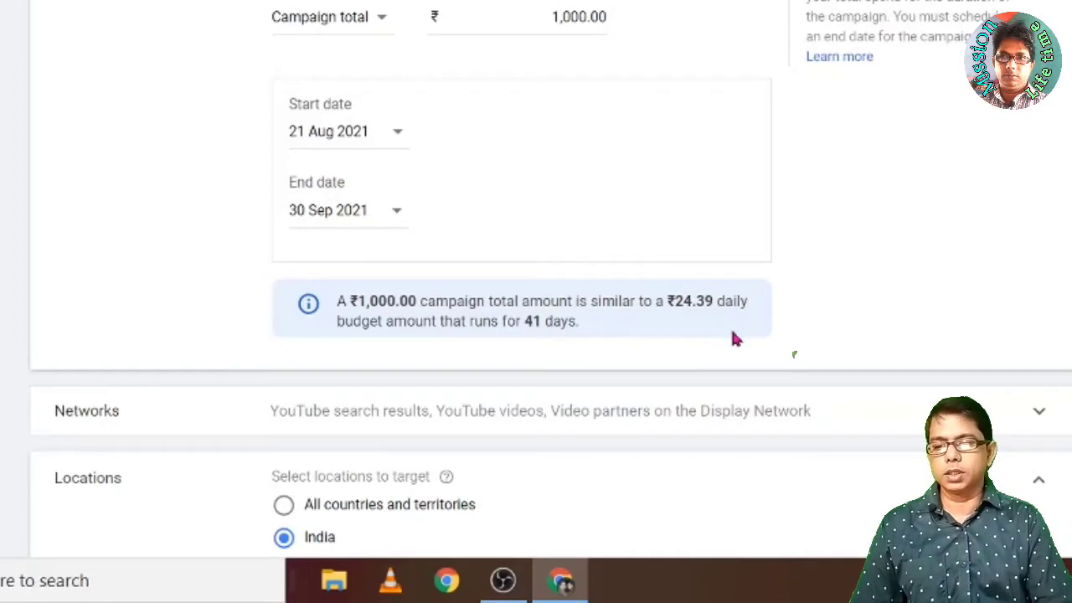
{"action": "scroll", "coordinate": [734, 339], "scroll_direction": "down", "scroll_amount": 1}
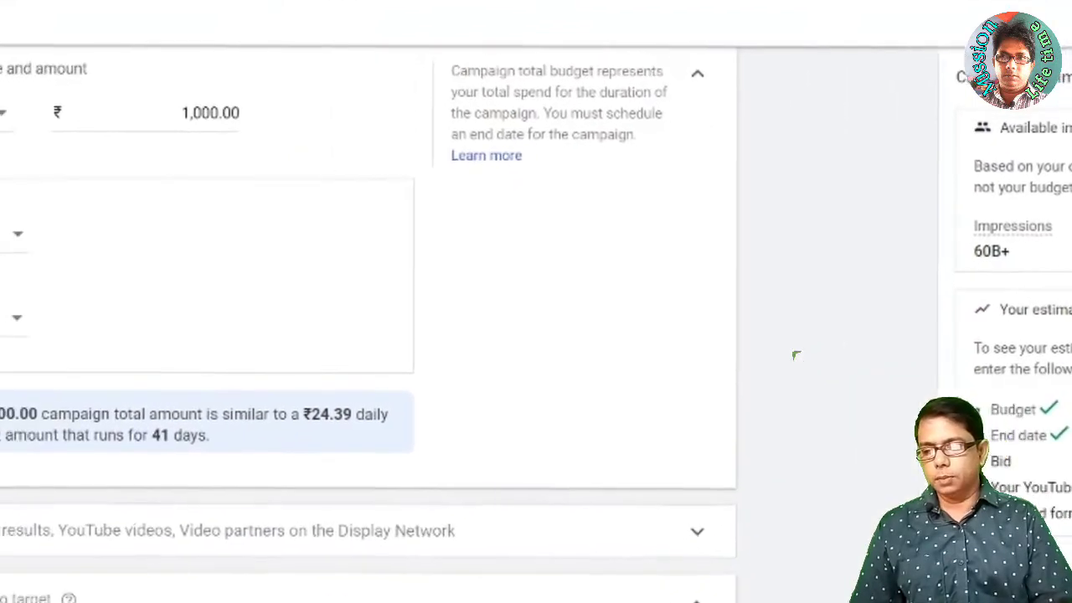
{"action": "scroll", "coordinate": [929, 241], "scroll_direction": "down", "scroll_amount": 2}
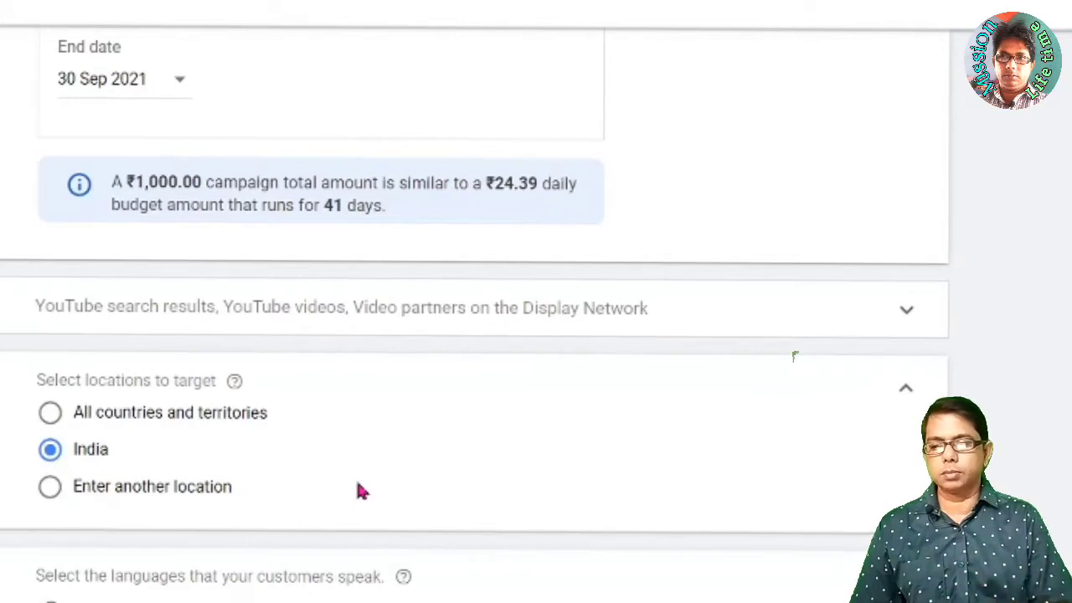
{"action": "scroll", "coordinate": [362, 491], "scroll_direction": "down", "scroll_amount": 2}
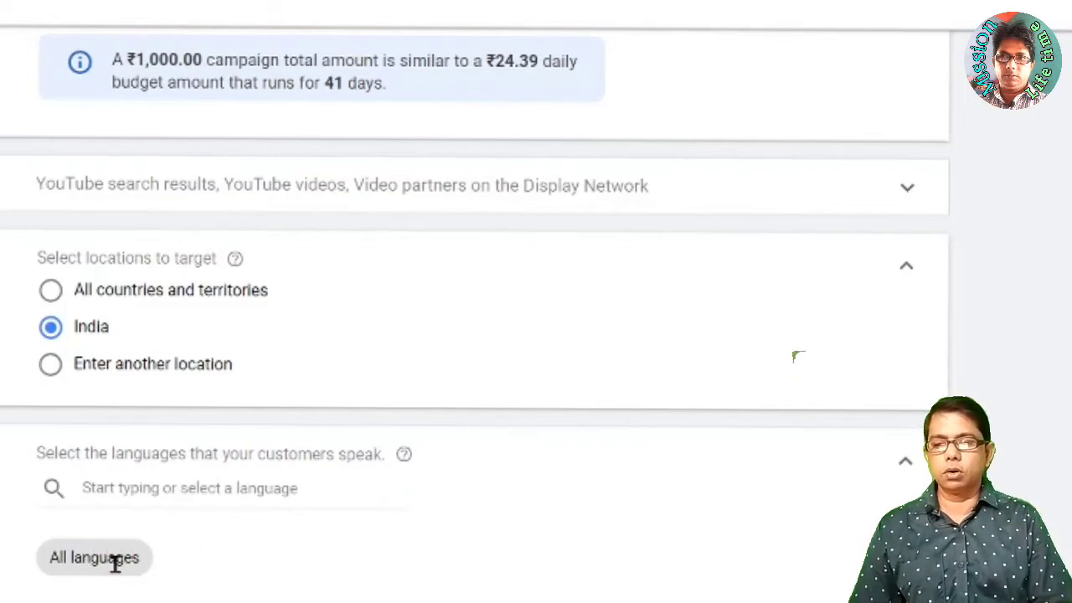
{"action": "left_click", "coordinate": [128, 487]}
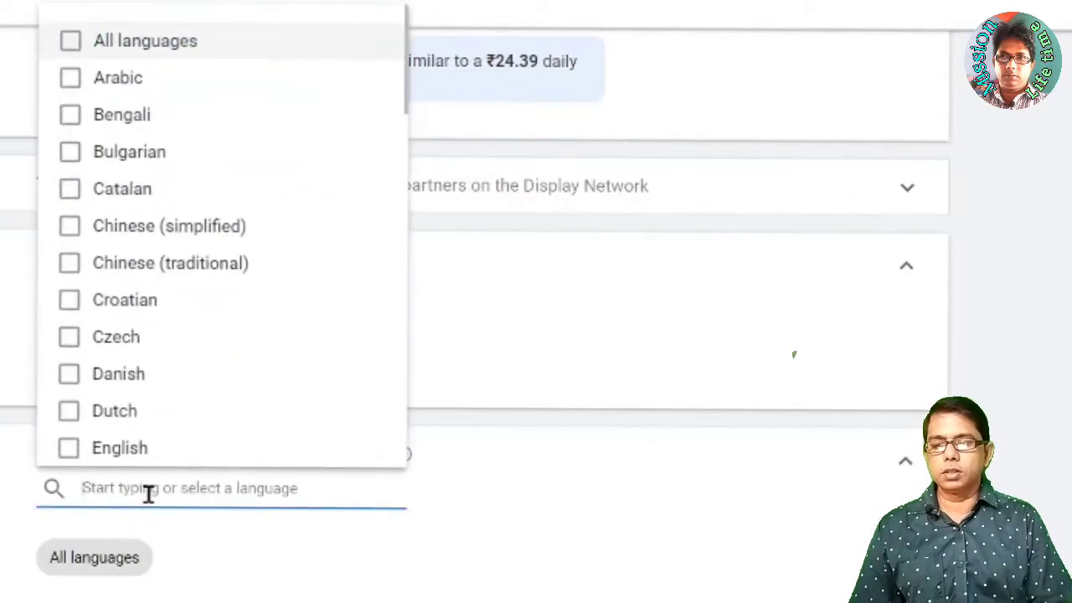
{"action": "left_click", "coordinate": [111, 556]}
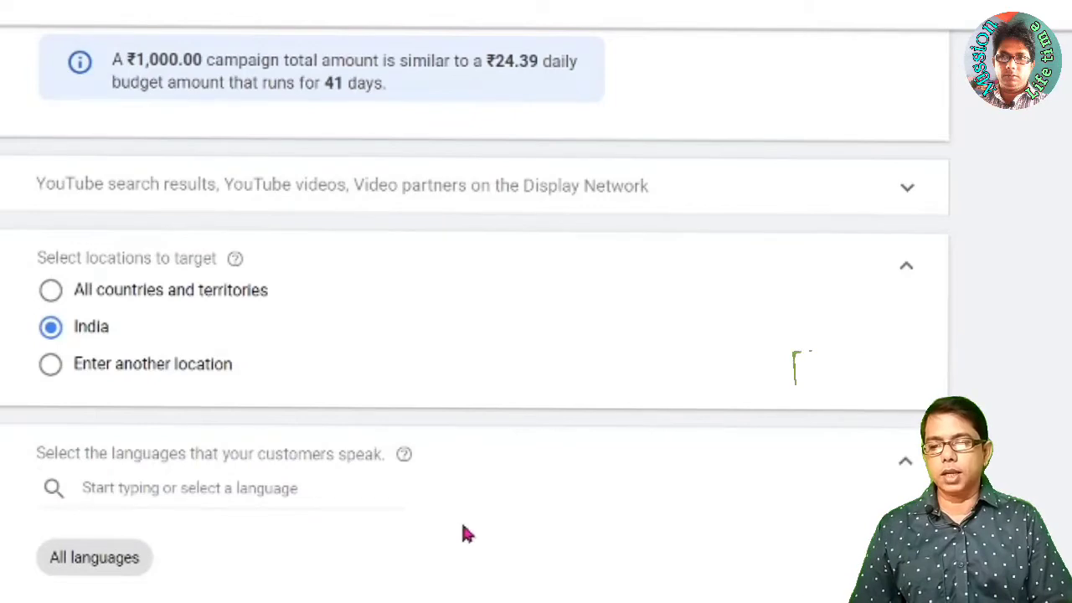
Replace the default ad group name with Ration Card Aadhar Link
{"action": "scroll", "coordinate": [467, 534], "scroll_direction": "down", "scroll_amount": 2}
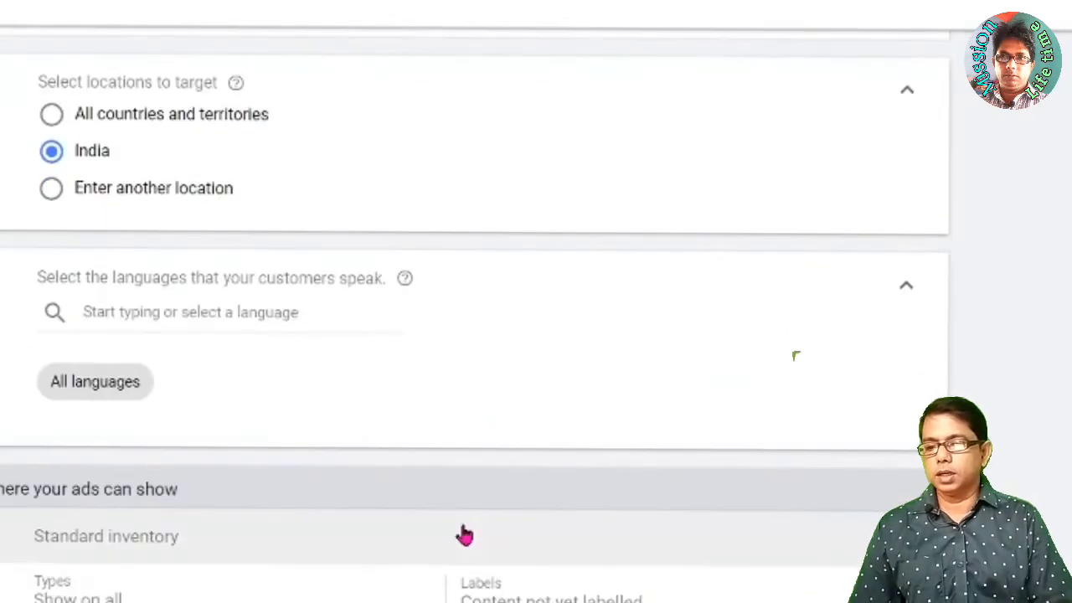
{"action": "scroll", "coordinate": [464, 536], "scroll_direction": "down", "scroll_amount": 1}
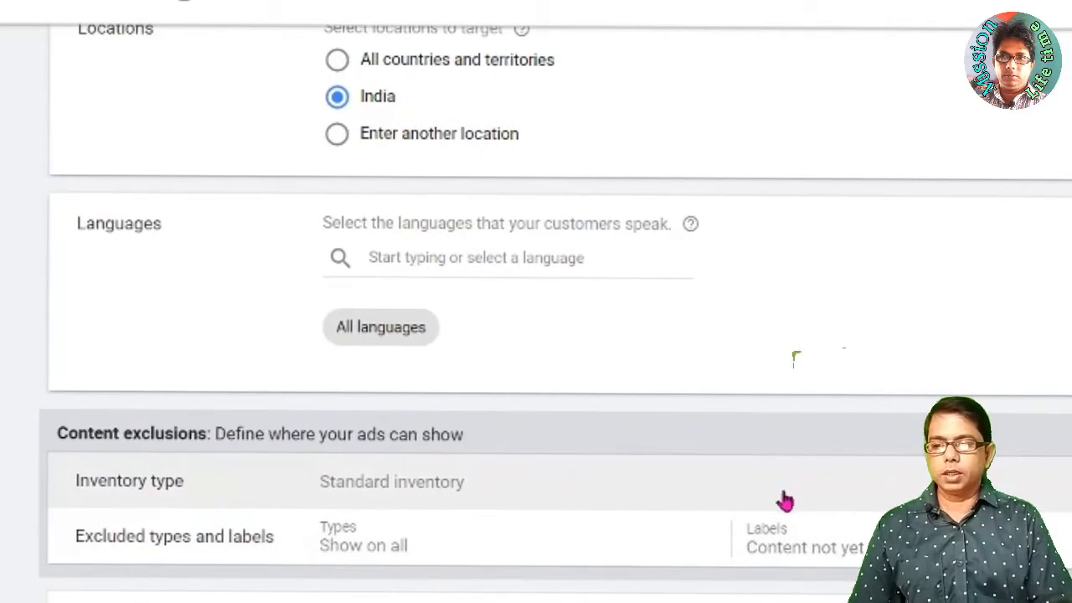
{"action": "scroll", "coordinate": [794, 353], "scroll_direction": "down", "scroll_amount": 3}
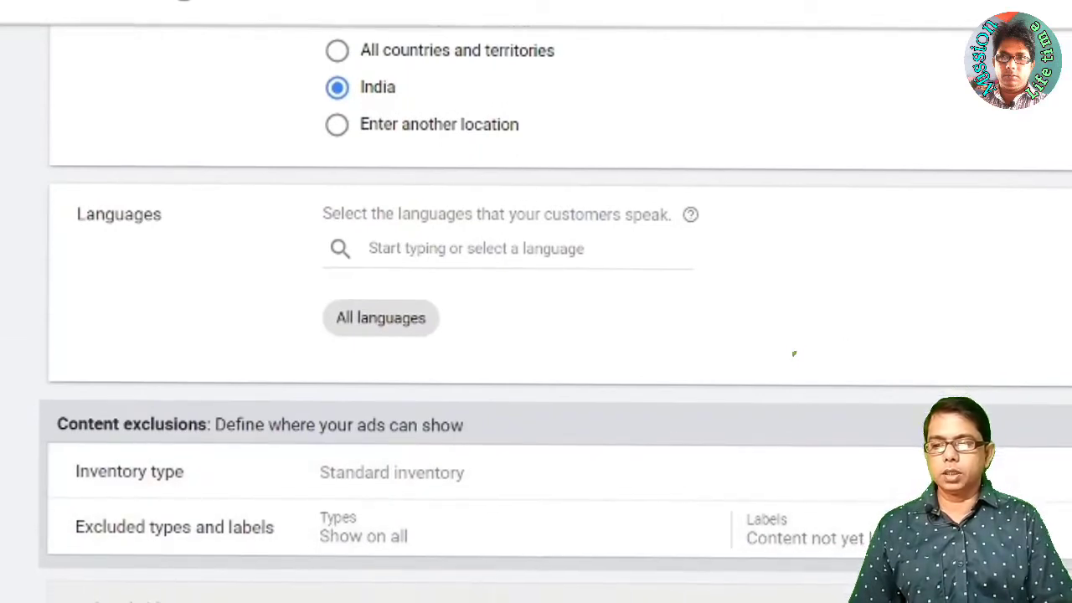
{"action": "scroll", "coordinate": [794, 355], "scroll_direction": "down", "scroll_amount": 2}
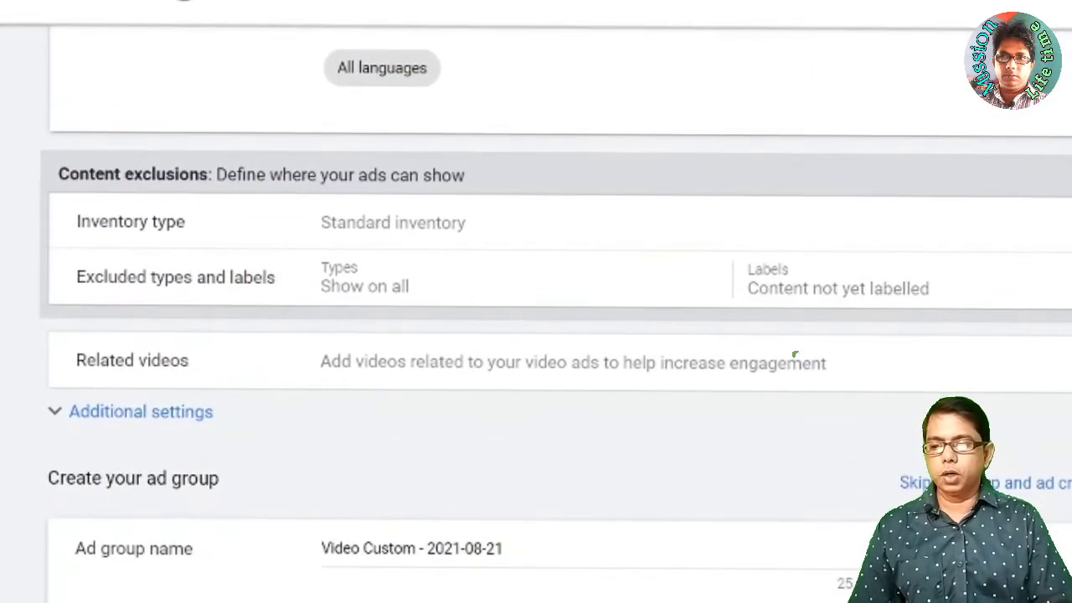
{"action": "scroll", "coordinate": [793, 354], "scroll_direction": "down", "scroll_amount": 2}
{"action": "scroll", "coordinate": [793, 353], "scroll_direction": "down", "scroll_amount": 1}
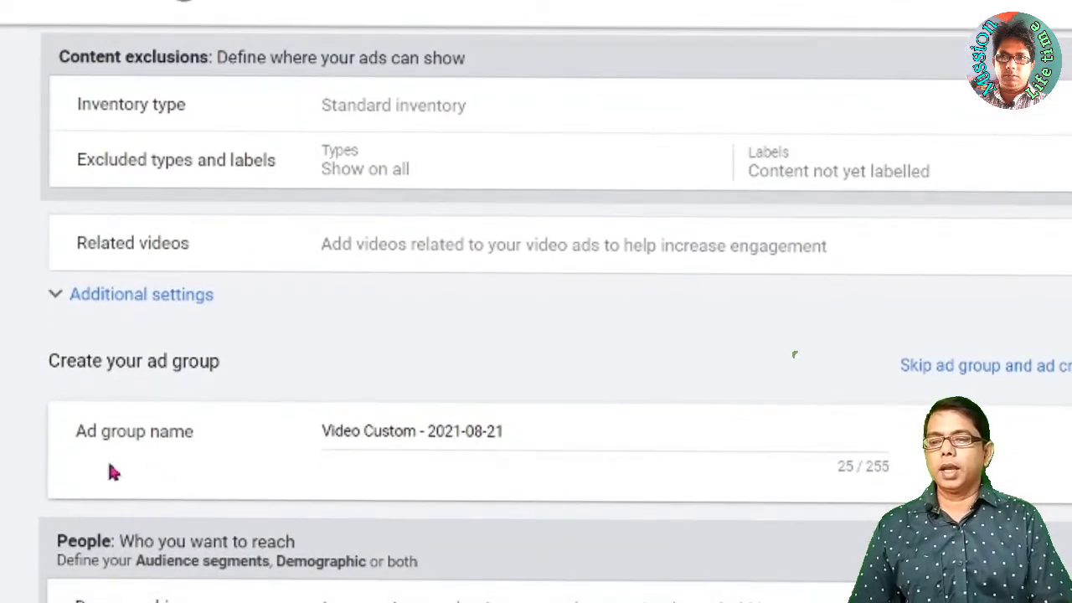
{"action": "left_click", "coordinate": [598, 435]}
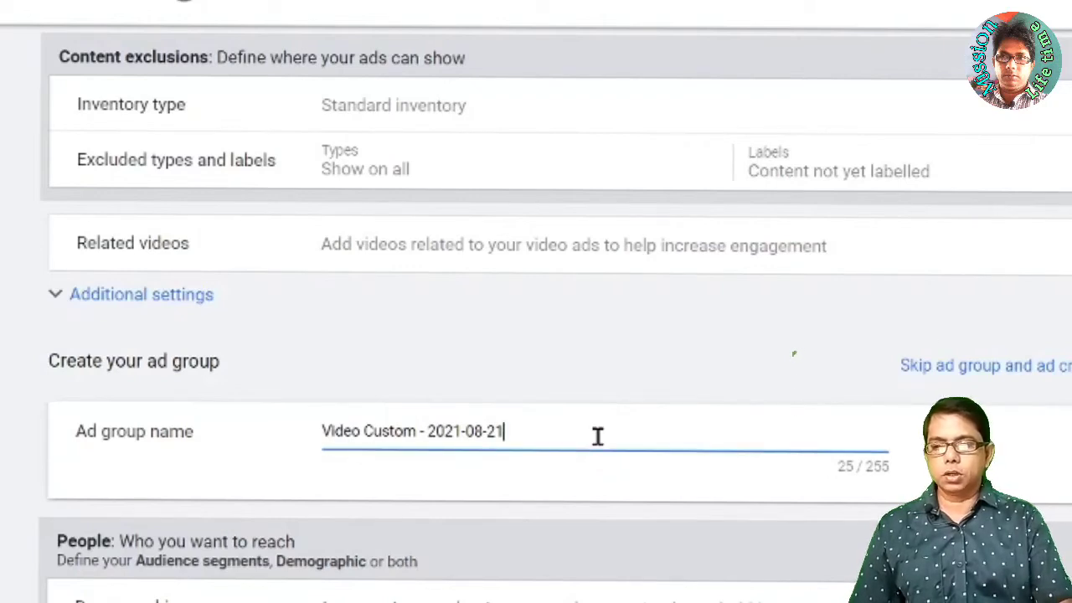
{"action": "key", "text": "BackSpace"}
{"action": "key", "text": "BackSpace"}
{"action": "key", "text": "BackSpace"}
{"action": "key", "text": "BackSpace"}
{"action": "key", "text": "BackSpace"}
{"action": "key", "text": "BackSpace"}
{"action": "key", "text": "BackSpace"}
{"action": "key", "text": "BackSpace"}
{"action": "key", "text": "BackSpace"}
{"action": "key", "text": "BackSpace"}
{"action": "key", "text": "BackSpace"}
{"action": "key", "text": "BackSpace"}
{"action": "key", "text": "BackSpace"}
{"action": "key", "text": "BackSpace"}
{"action": "key", "text": "BackSpace"}
{"action": "key", "text": "BackSpace"}
{"action": "key", "text": "BackSpace"}
{"action": "key", "text": "BackSpace"}
{"action": "key", "text": "BackSpace"}
{"action": "key", "text": "BackSpace"}
{"action": "key", "text": "BackSpace"}
{"action": "key", "text": "BackSpace"}
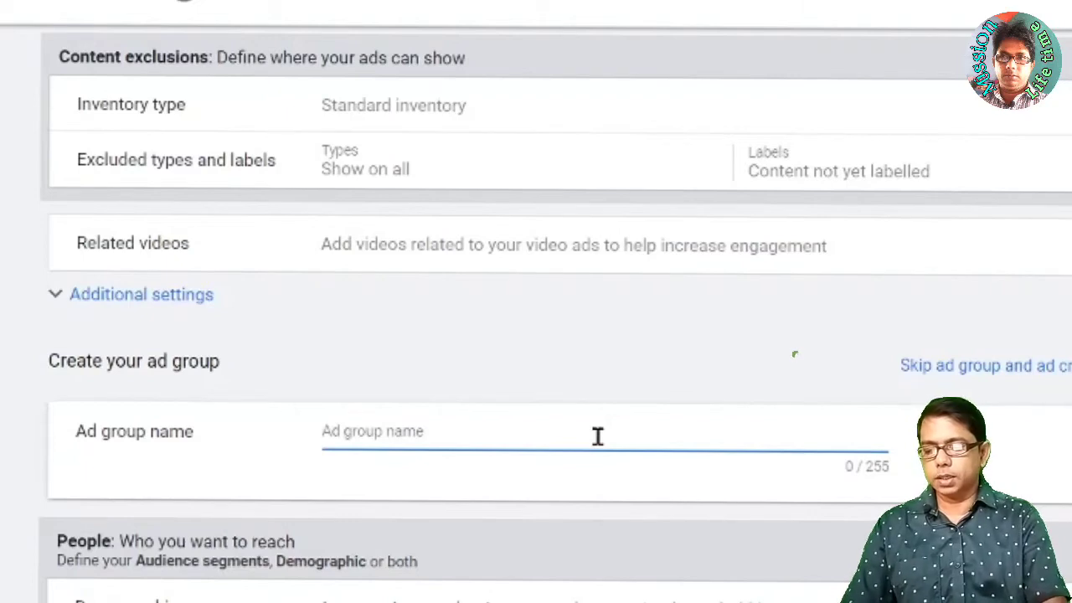
{"action": "type", "text": "Ration Card Aadhar Link"}
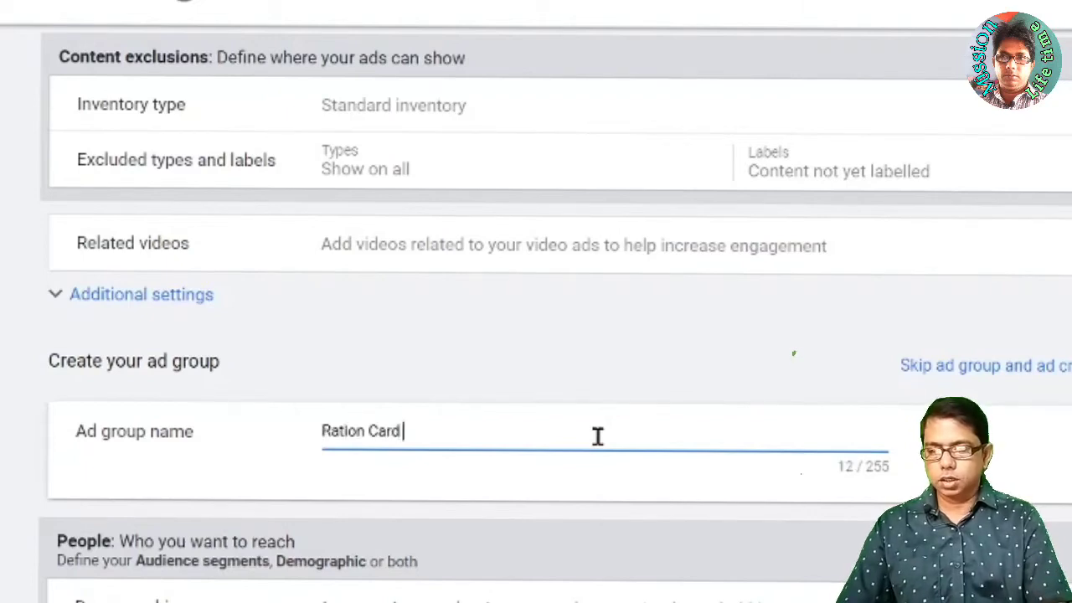
Expand the ad group's keyword targeting and look up keyword ideas for the product or service "ration card"
{"action": "scroll", "coordinate": [109, 378], "scroll_direction": "down", "scroll_amount": 2}
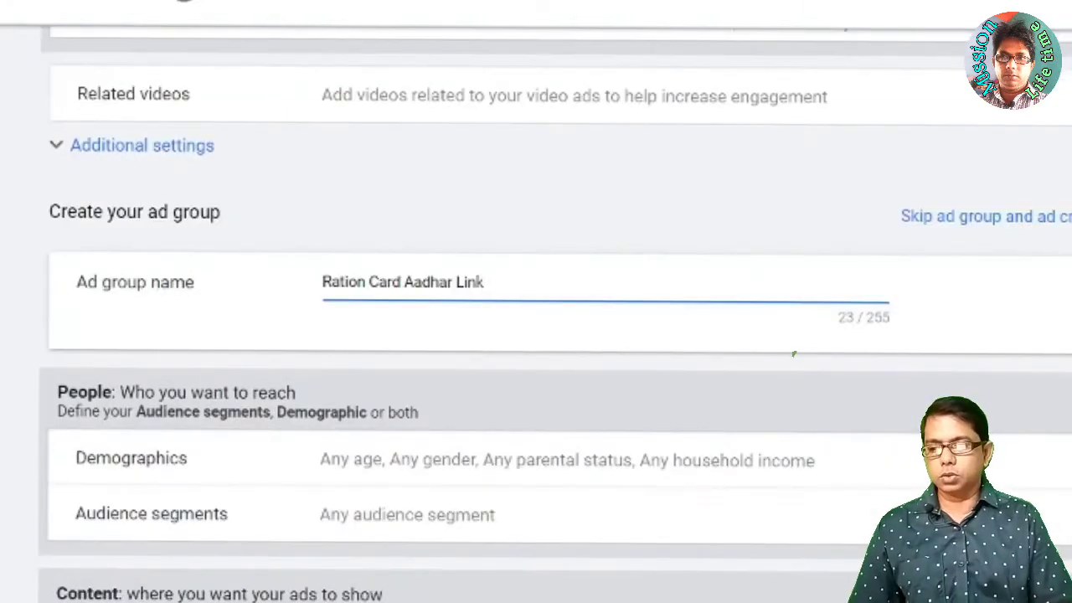
{"action": "scroll", "coordinate": [536, 335], "scroll_direction": "down", "scroll_amount": 2}
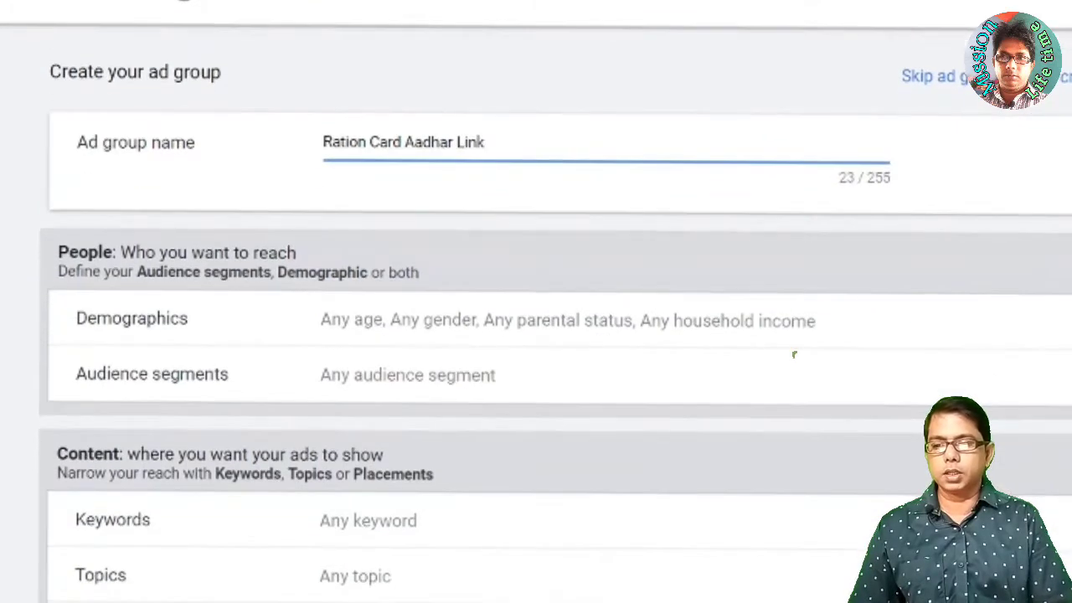
{"action": "left_click", "coordinate": [685, 532]}
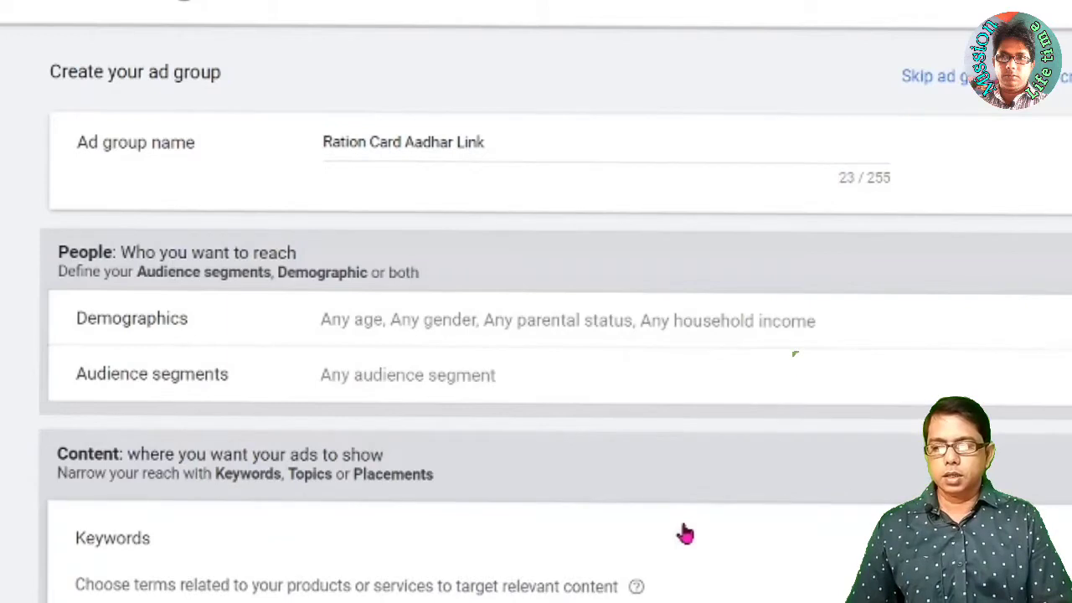
{"action": "scroll", "coordinate": [685, 533], "scroll_direction": "down", "scroll_amount": 3}
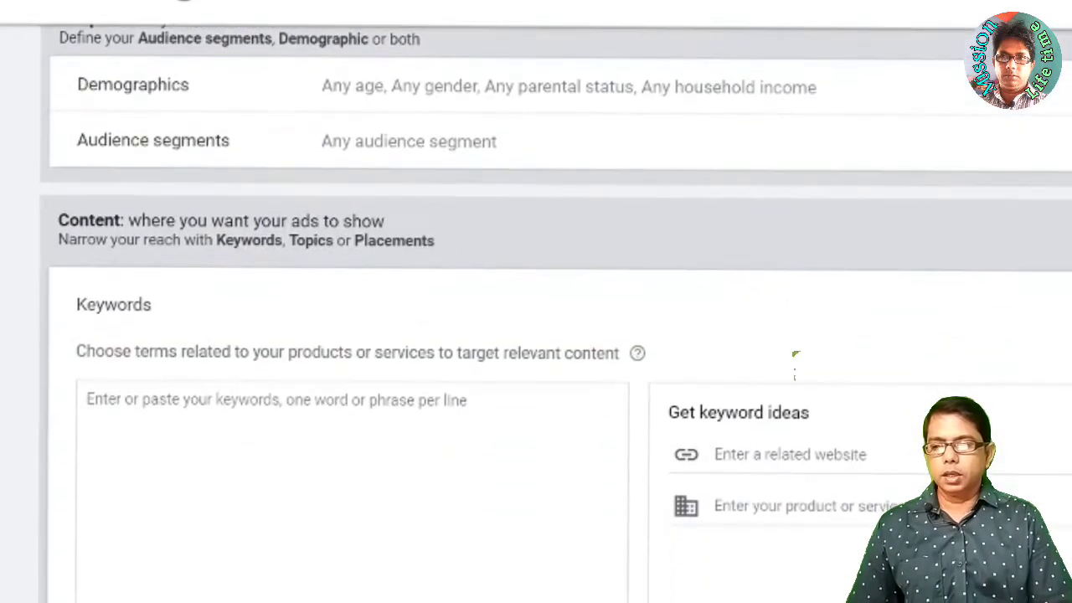
{"action": "left_click", "coordinate": [754, 511]}
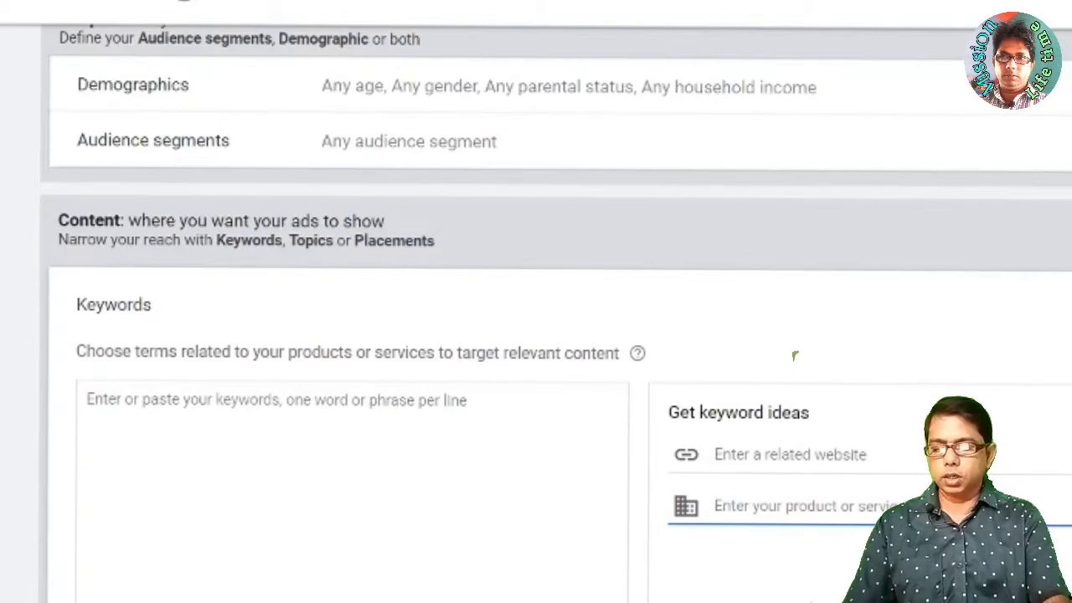
{"action": "type", "text": "ration"}
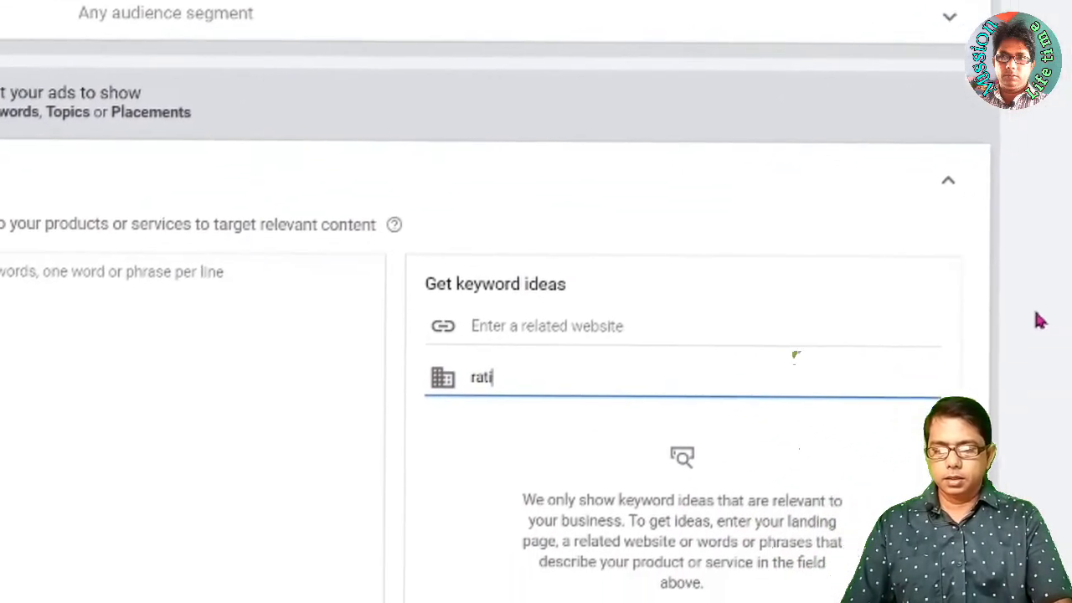
{"action": "type", "text": " card"}
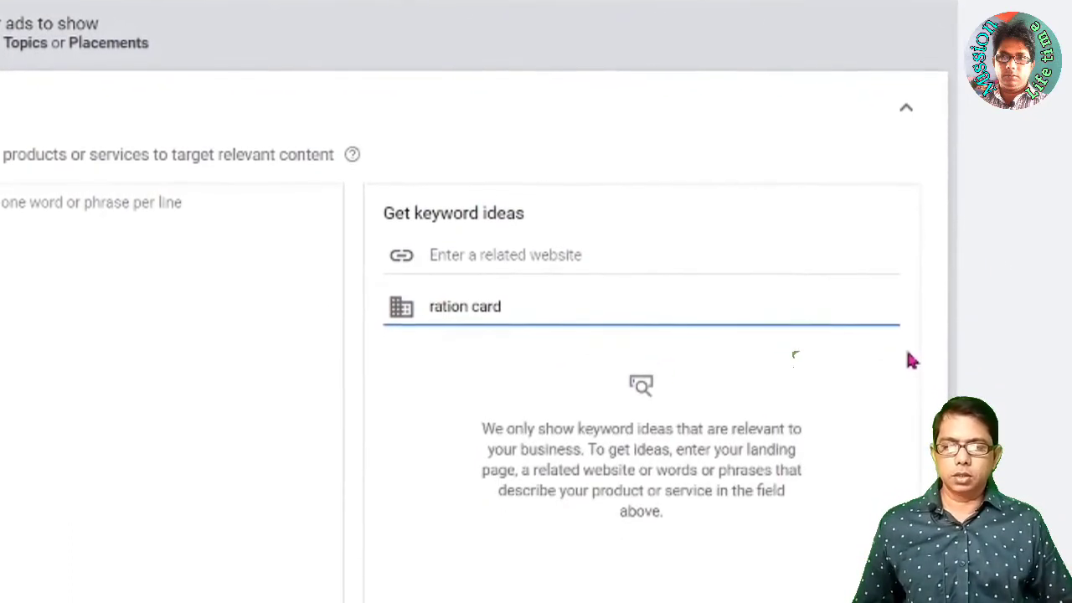
Replace the keyword ideas search term with "digital"
{"action": "key", "text": "BackSpace"}
{"action": "key", "text": "BackSpace"}
{"action": "key", "text": "BackSpace"}
{"action": "key", "text": "BackSpace"}
{"action": "key", "text": "BackSpace"}
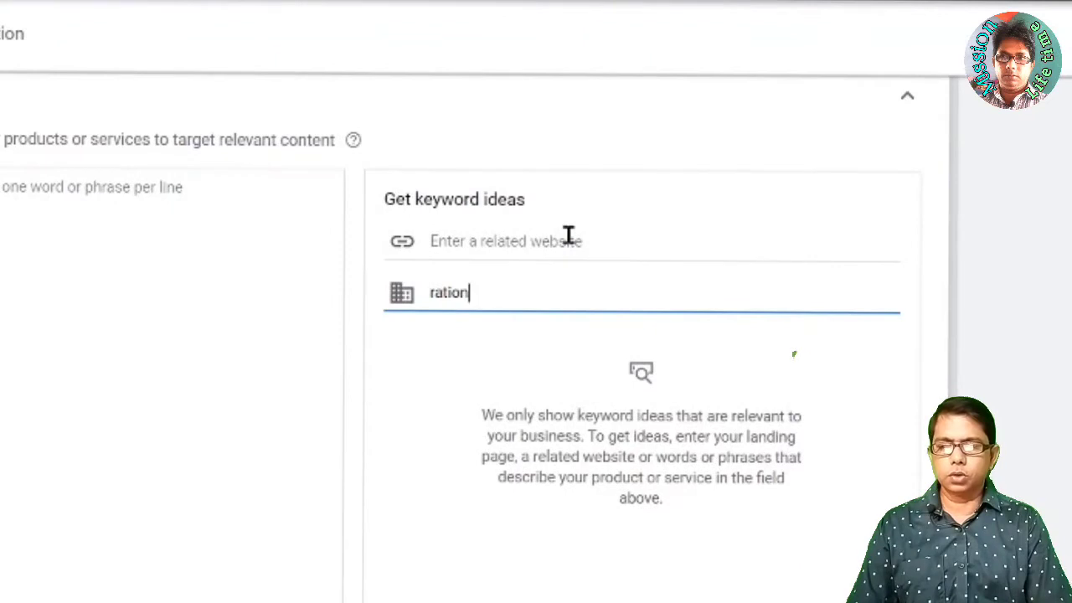
{"action": "key", "text": "BackSpace"}
{"action": "key", "text": "BackSpace"}
{"action": "key", "text": "BackSpace"}
{"action": "key", "text": "BackSpace"}
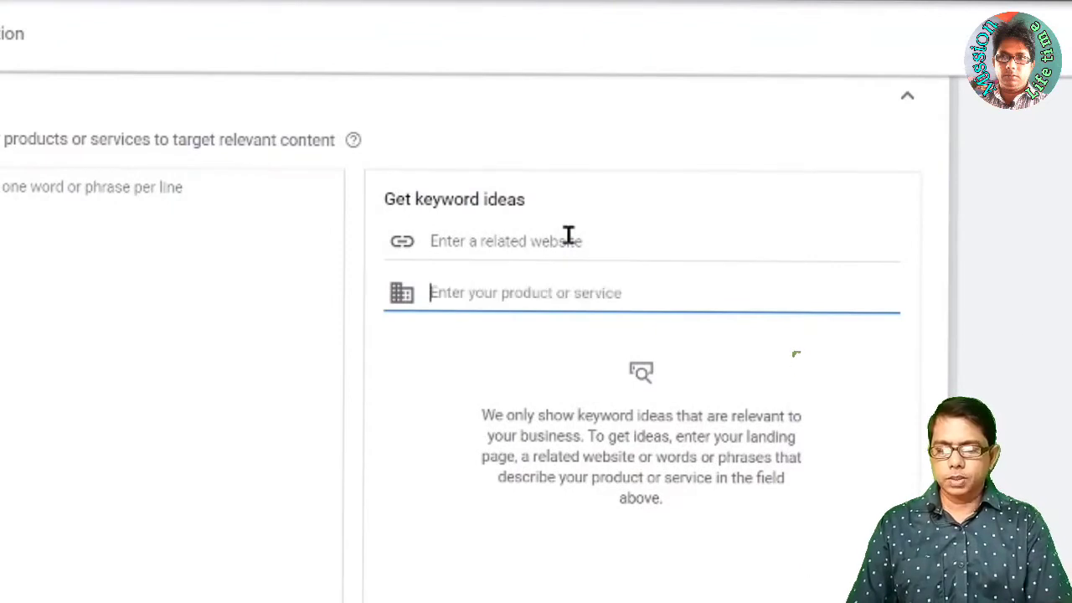
{"action": "type", "text": "digital"}
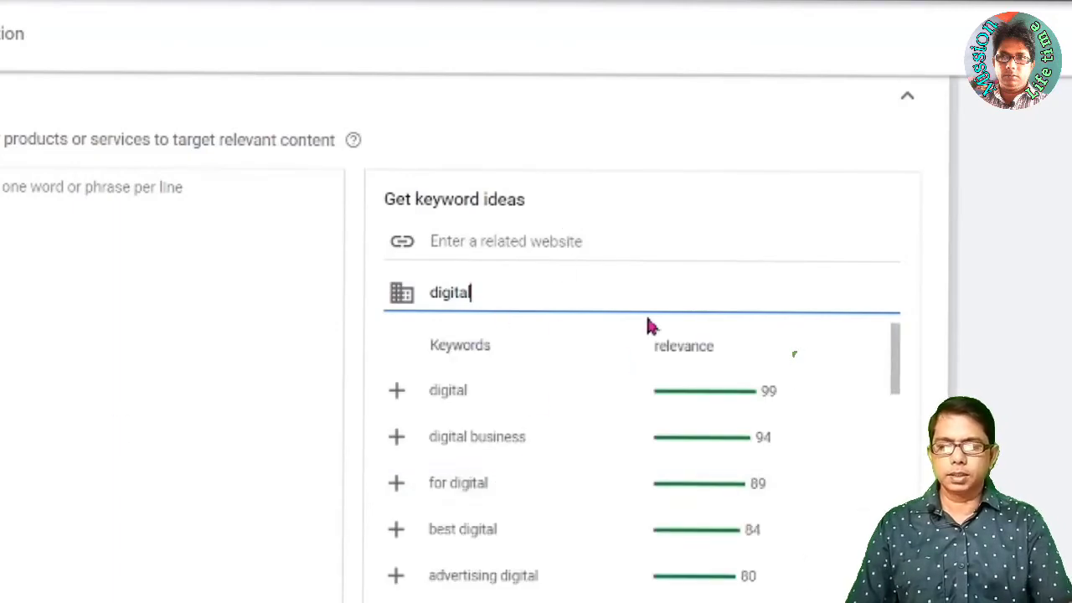
Look up keyword ideas for "aadhar" and add all the suggested ideas to the keyword list
{"action": "key", "text": "BackSpace"}
{"action": "key", "text": "BackSpace"}
{"action": "key", "text": "BackSpace"}
{"action": "key", "text": "BackSpace"}
{"action": "key", "text": "BackSpace"}
{"action": "key", "text": "BackSpace"}
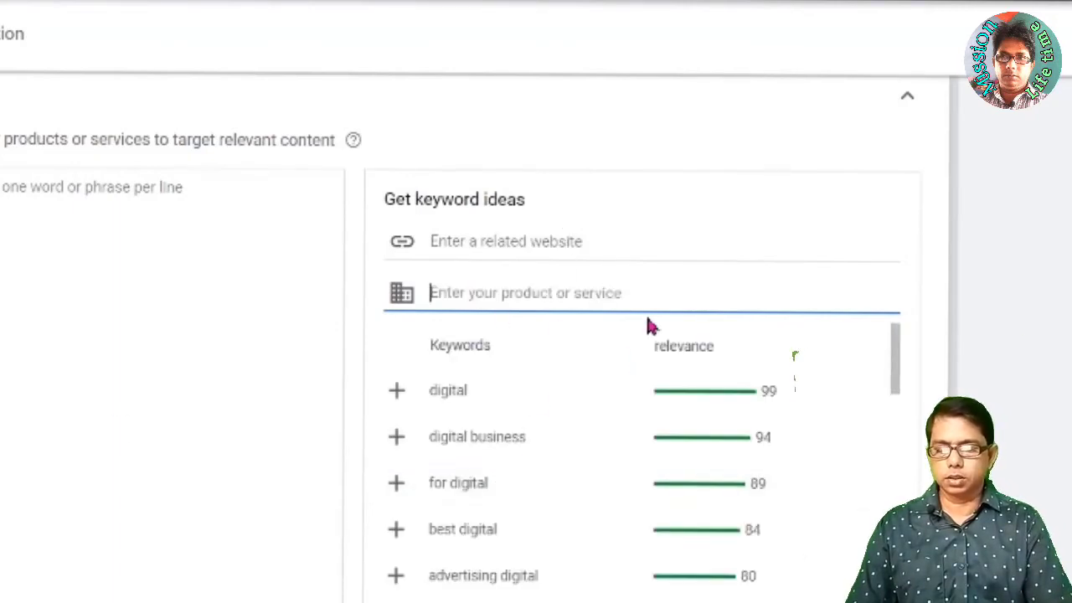
{"action": "type", "text": "aadhar"}
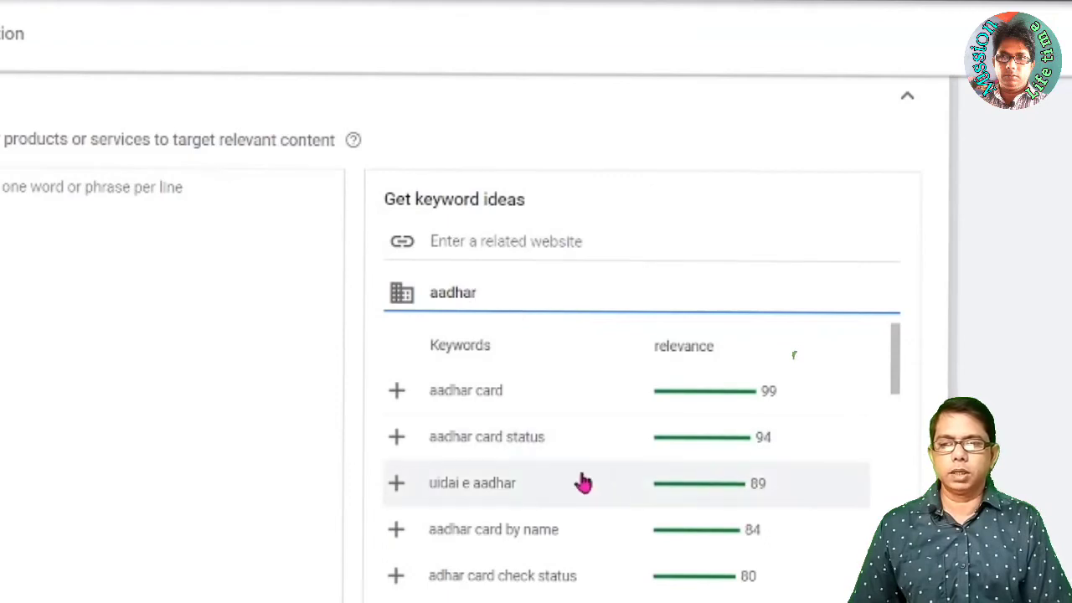
{"action": "scroll", "coordinate": [754, 491], "scroll_direction": "down", "scroll_amount": 2}
{"action": "scroll", "coordinate": [693, 457], "scroll_direction": "down", "scroll_amount": 4}
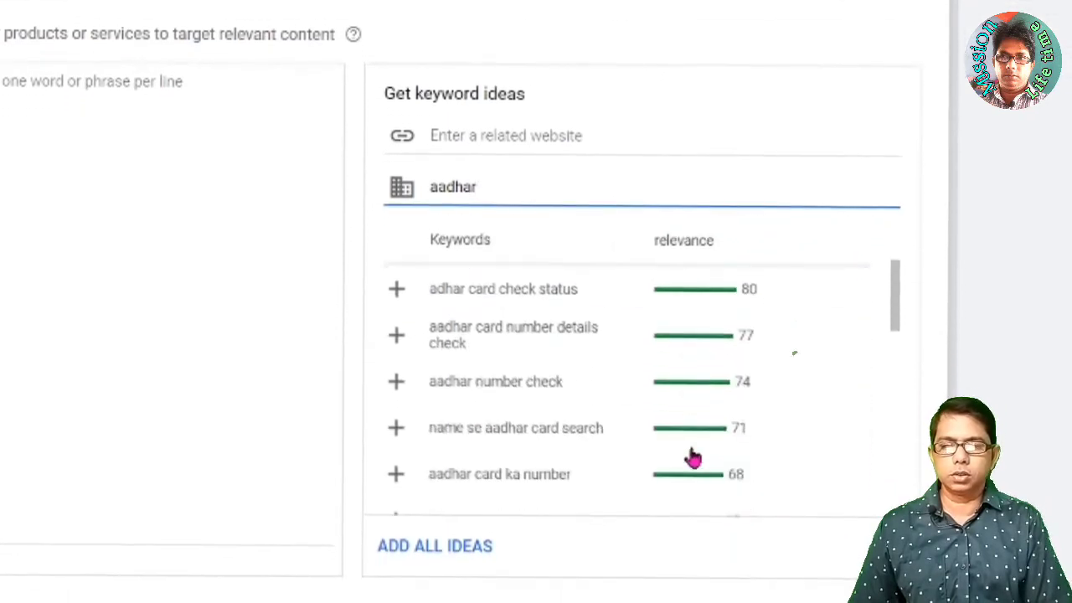
{"action": "left_click", "coordinate": [426, 545]}
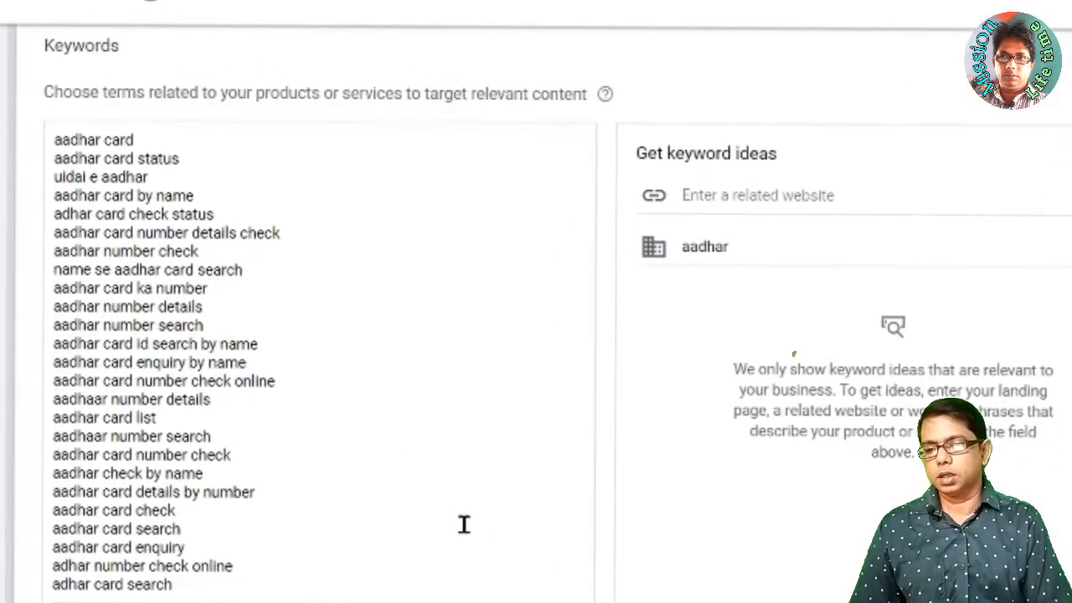
Add the keywords "rattion card aadhaar link", "ration card aadhar link" and "ration card adhar link" to the end of the keyword list
{"action": "scroll", "coordinate": [462, 520], "scroll_direction": "down", "scroll_amount": 3}
{"action": "left_click", "coordinate": [320, 322]}
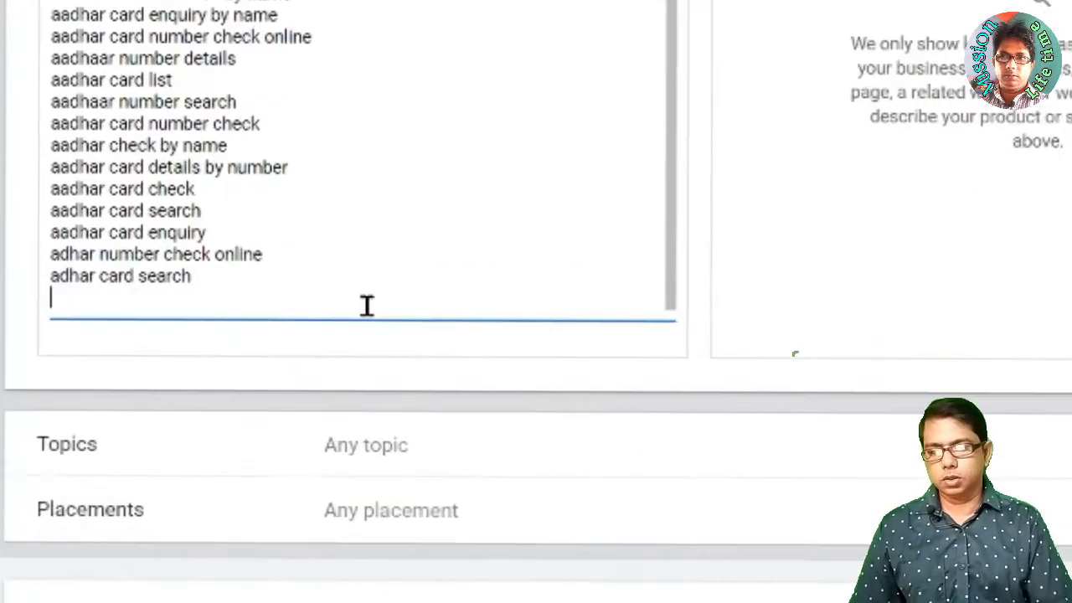
{"action": "type", "text": "r"}
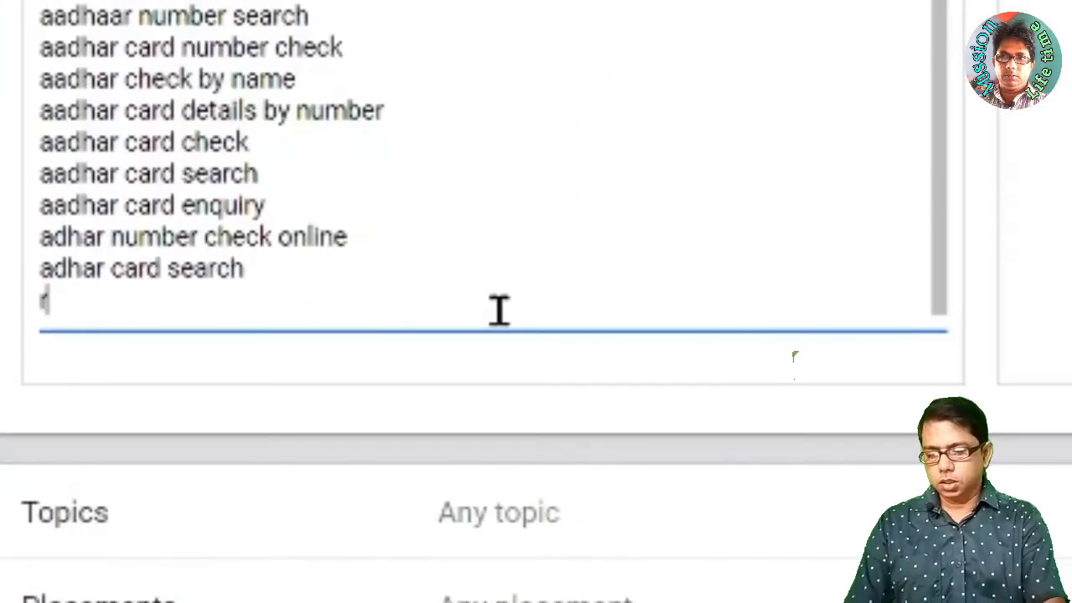
{"action": "type", "text": "attion card aadhaar link"}
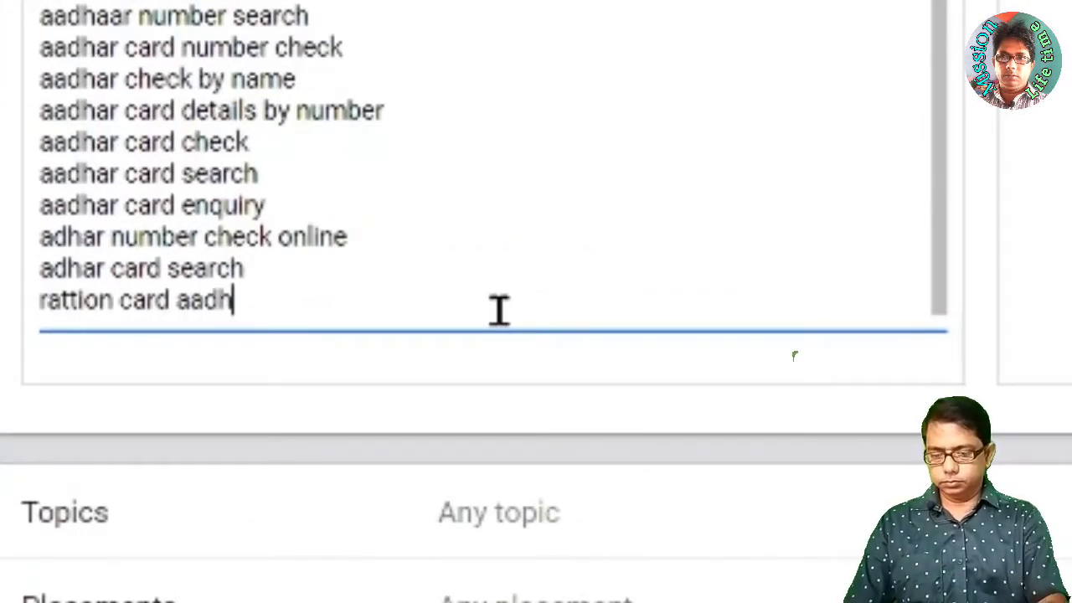
{"action": "key", "text": "Return"}
{"action": "type", "text": "ratio"}
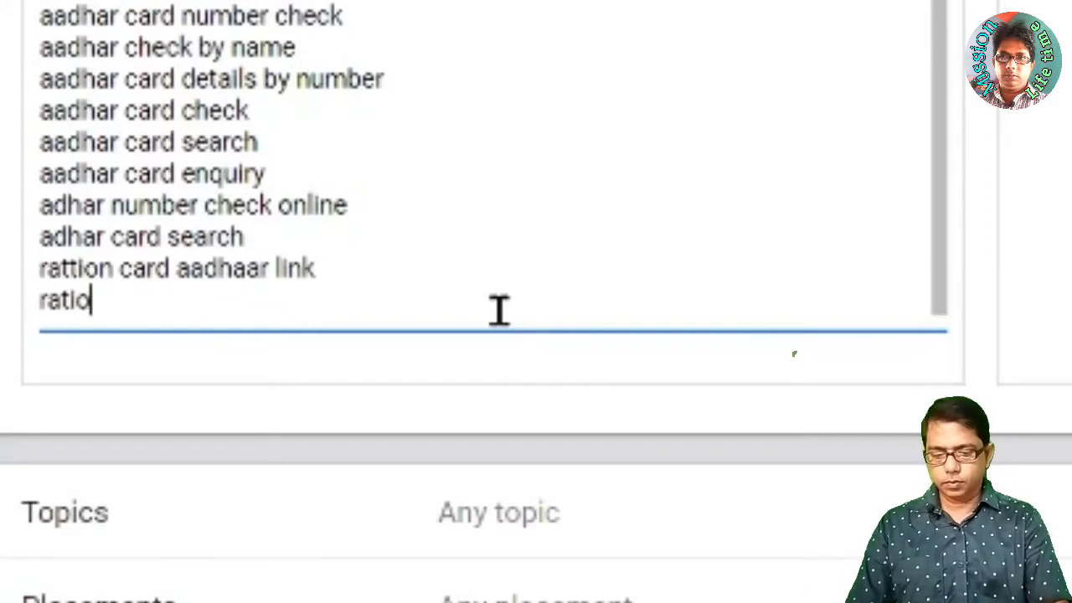
{"action": "type", "text": "n card aadhar link"}
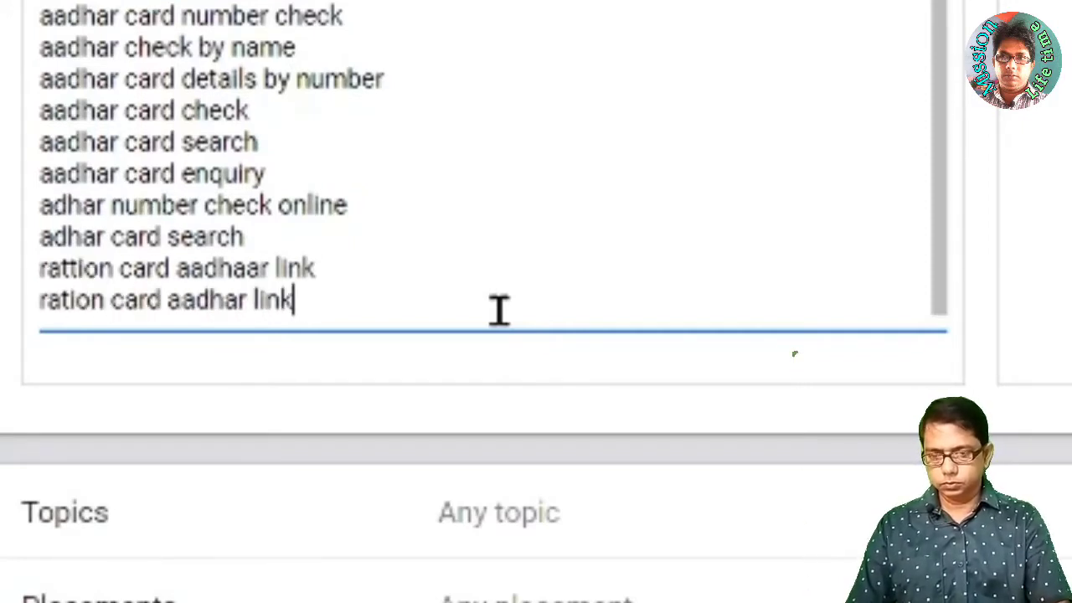
{"action": "key", "text": "Return"}
{"action": "type", "text": "ration card adhar link"}
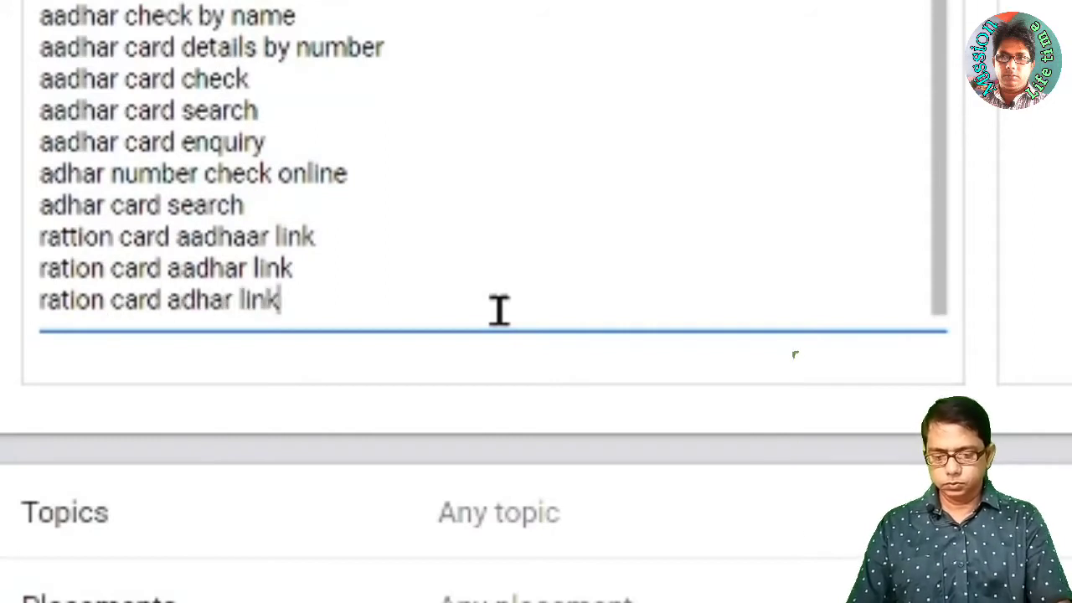
Add the keywords "ration card aadhar link online", "online ration card aadhar link" and "ration aadhar link online" to the keyword list
{"action": "key", "text": "Return"}
{"action": "type", "text": "r"}
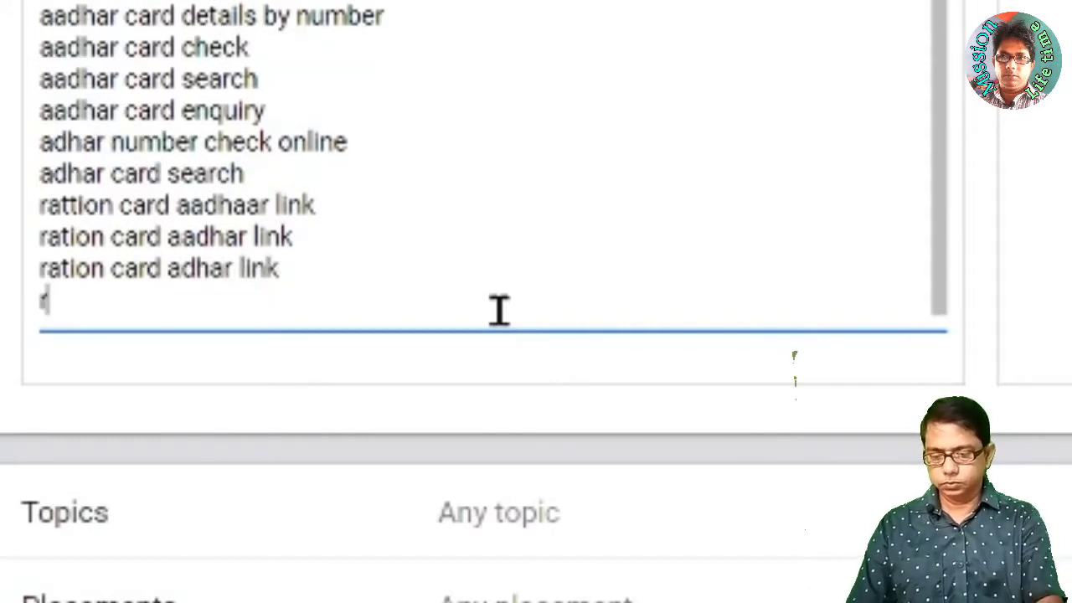
{"action": "type", "text": "ation card aadhar link online"}
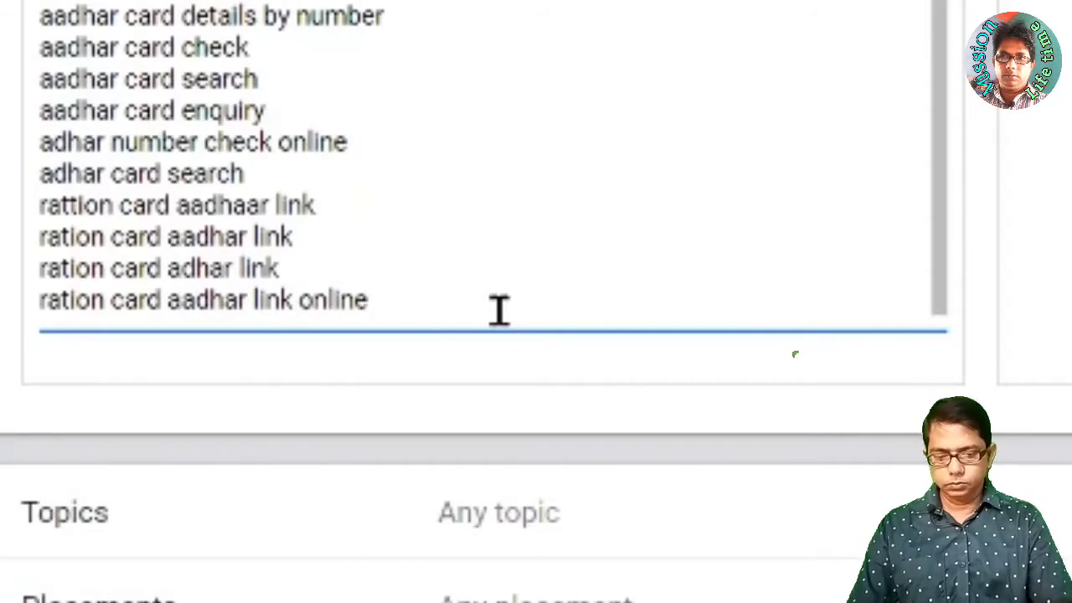
{"action": "key", "text": "Return"}
{"action": "type", "text": "on"}
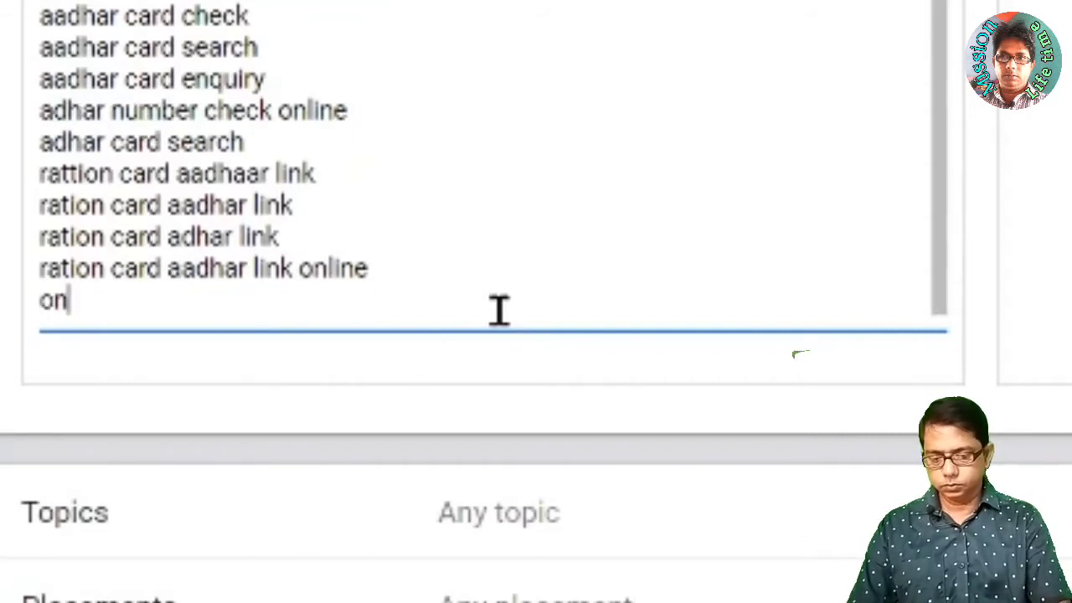
{"action": "type", "text": "line ration car"}
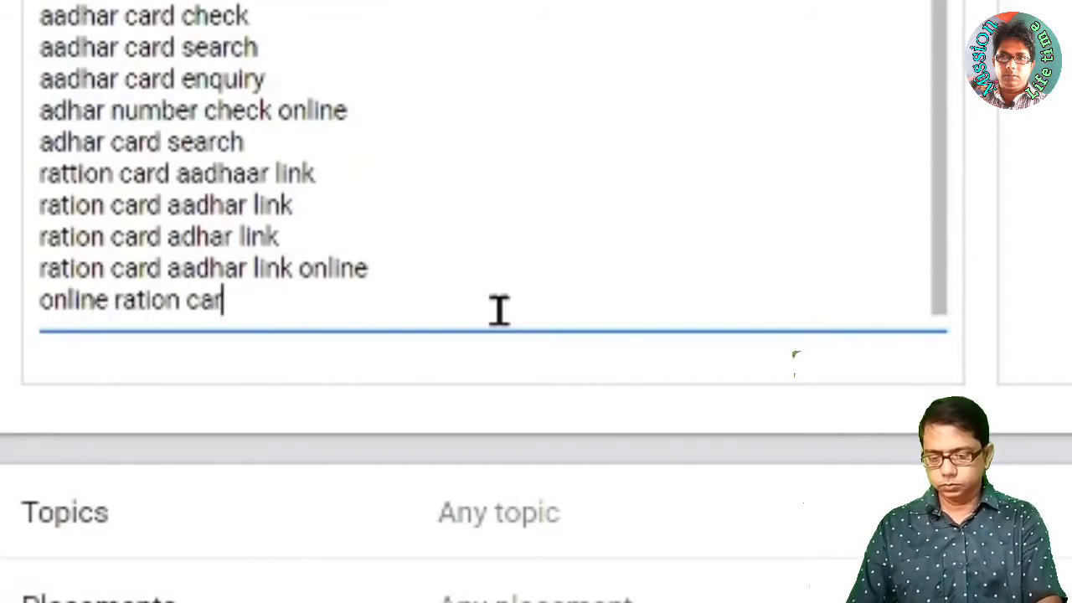
{"action": "type", "text": "d aadhar link"}
{"action": "key", "text": "Return"}
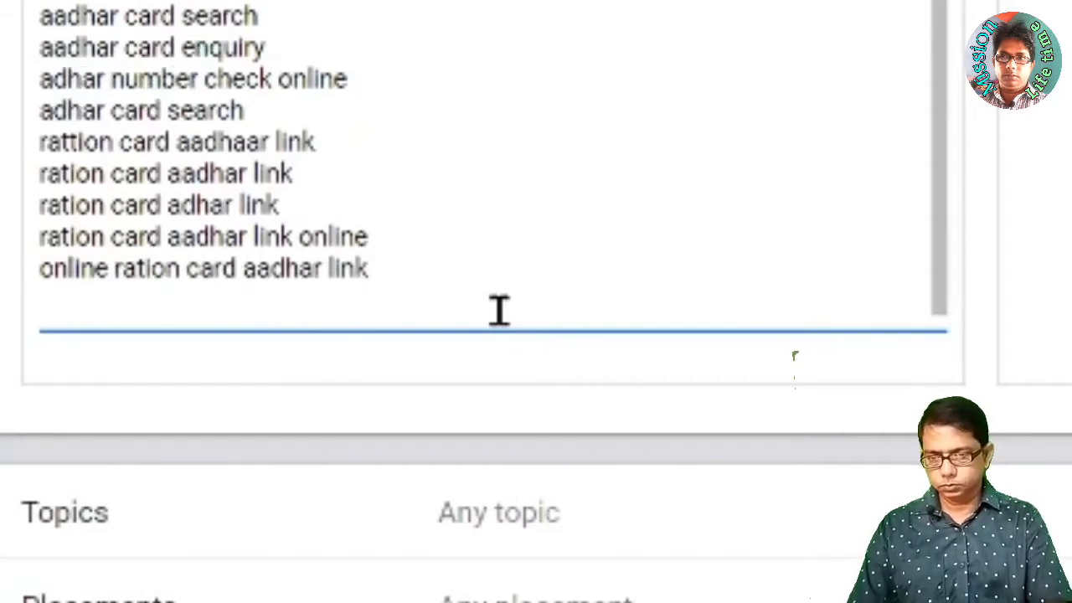
{"action": "type", "text": "ration aadhar link"}
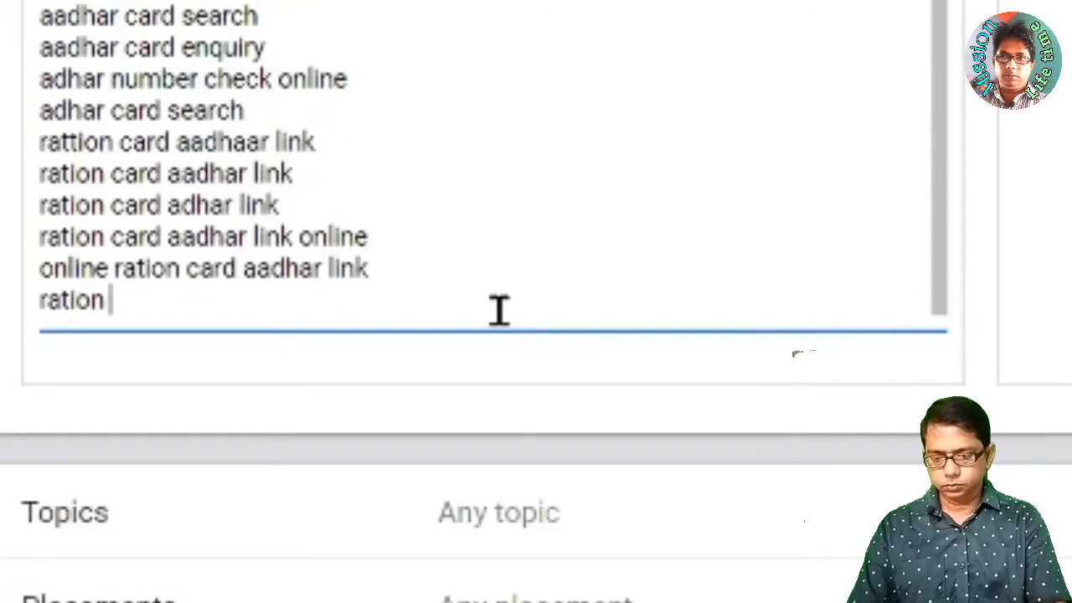
{"action": "type", "text": " online"}
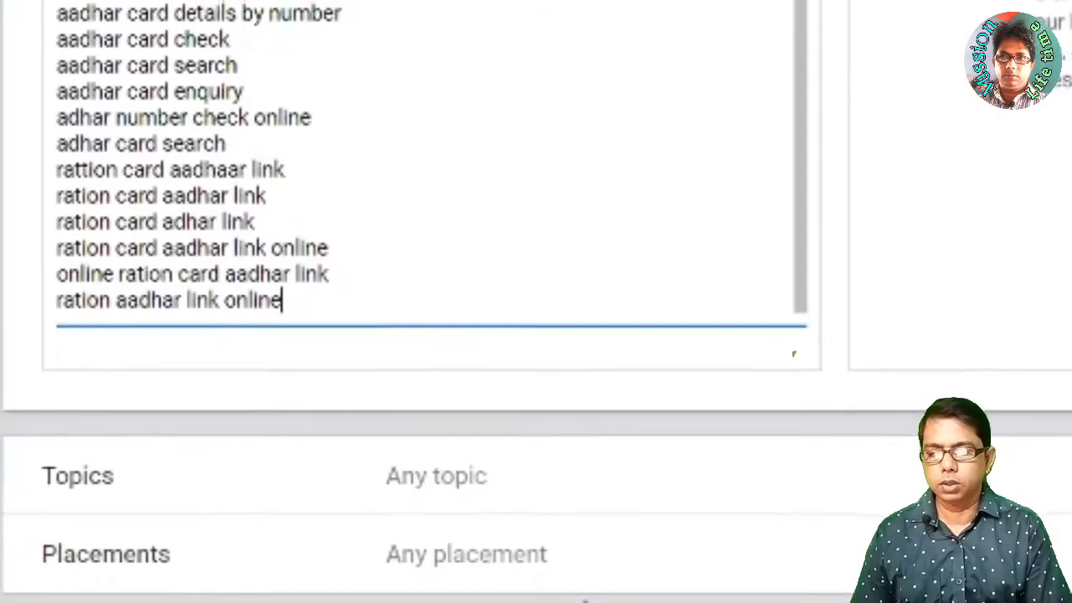
Set the ad group's maximum CPV bid to ₹0.20
{"action": "scroll", "coordinate": [661, 484], "scroll_direction": "down", "scroll_amount": 3}
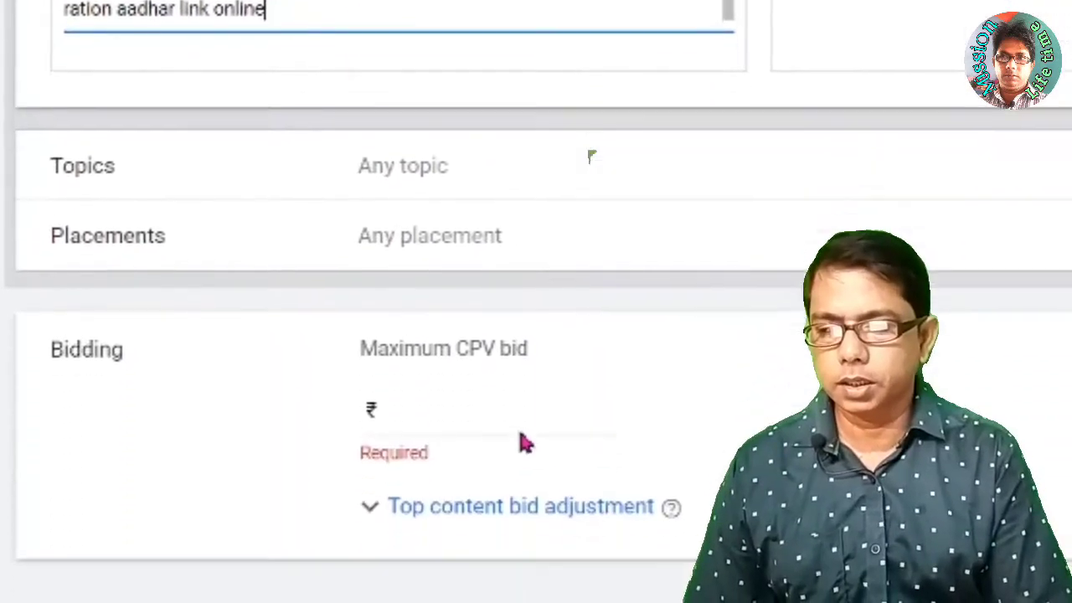
{"action": "left_click", "coordinate": [520, 435]}
{"action": "scroll", "coordinate": [575, 139], "scroll_direction": "down", "scroll_amount": 1}
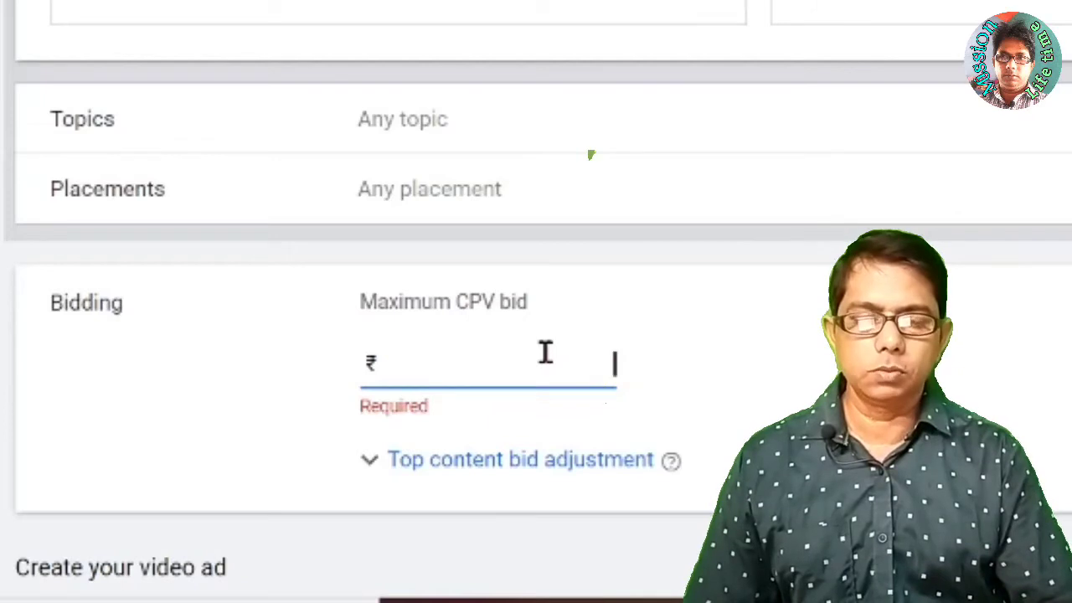
{"action": "type", "text": "0.20"}
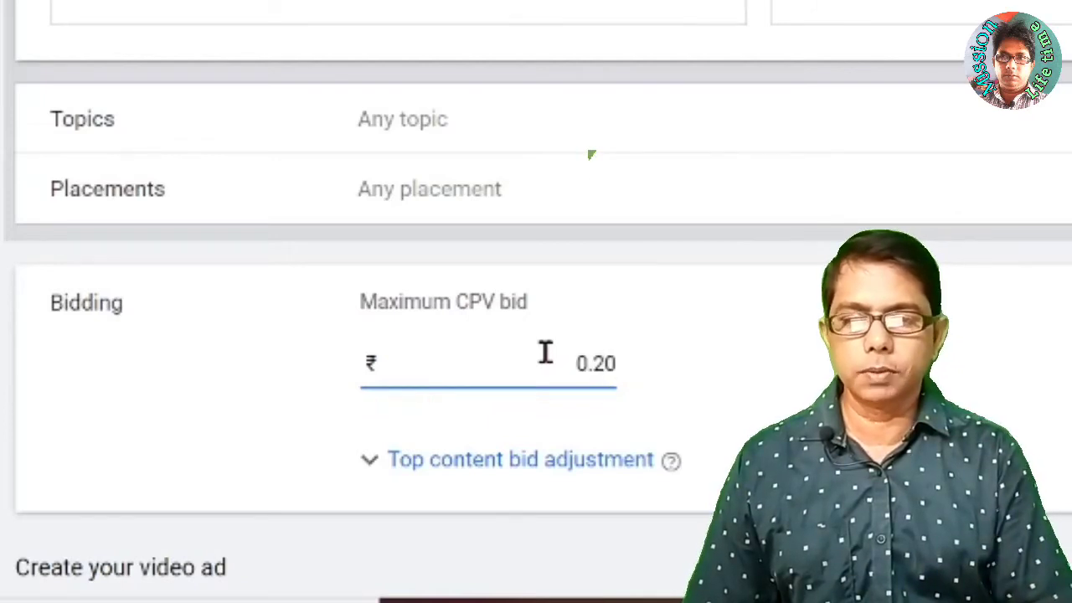
Switch to YouTube Studio in a new browser tab and copy the link of the channel's "Who Can Apply For Laxmi Bhandar" video
{"action": "scroll", "coordinate": [546, 356], "scroll_direction": "down", "scroll_amount": 4}
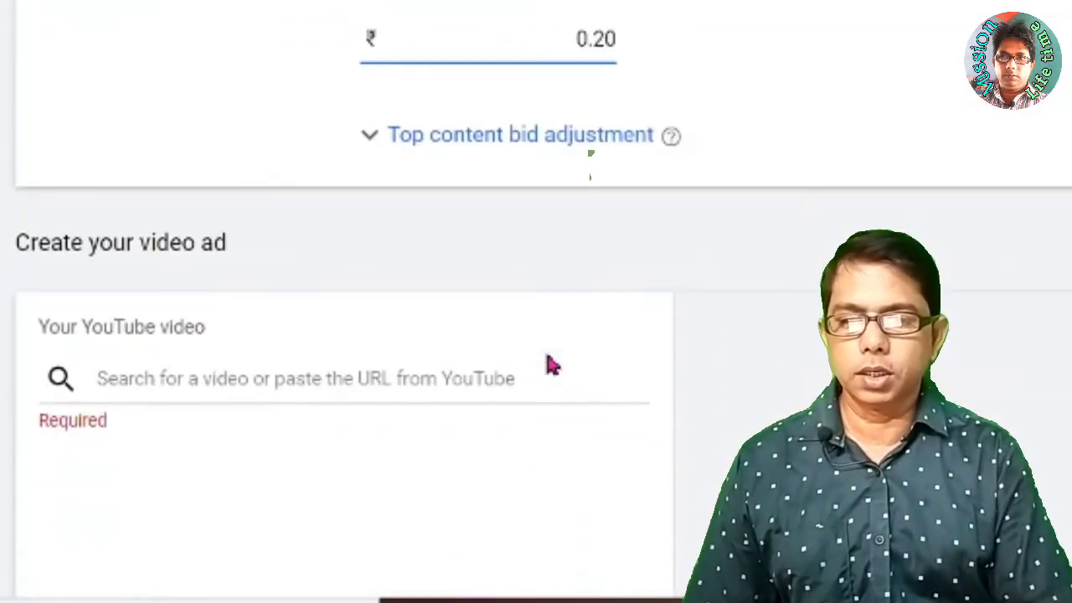
{"action": "scroll", "coordinate": [546, 364], "scroll_direction": "down", "scroll_amount": 2}
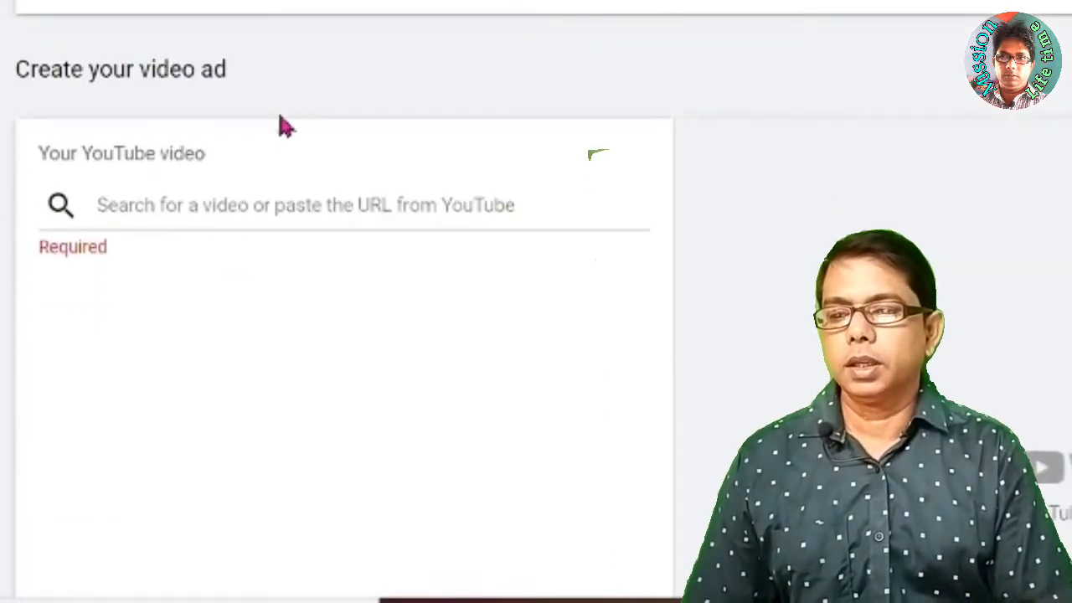
{"action": "left_click", "coordinate": [236, 214]}
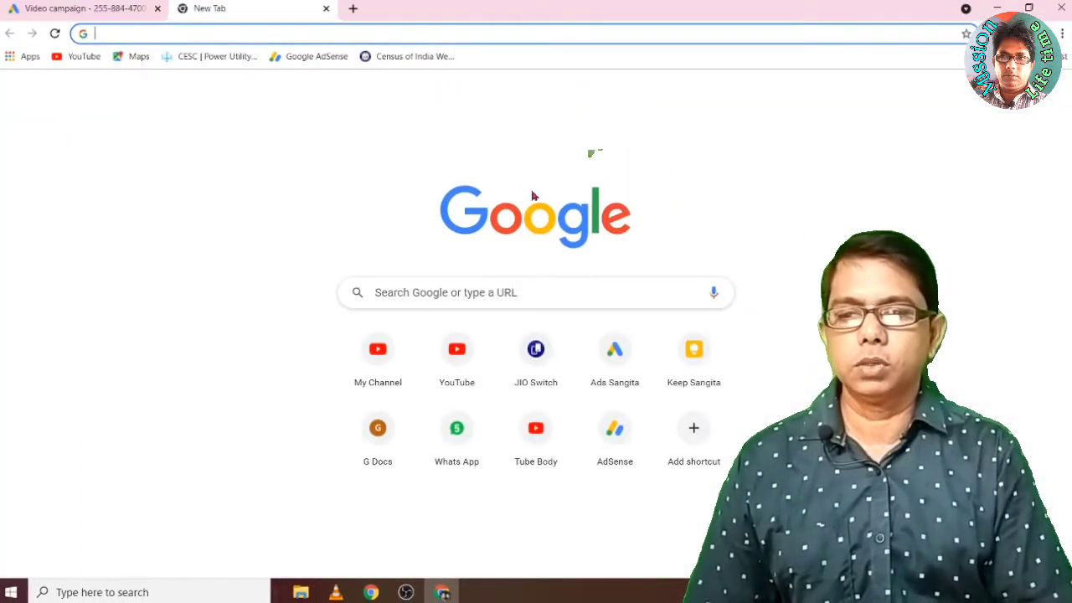
{"action": "left_click", "coordinate": [541, 447]}
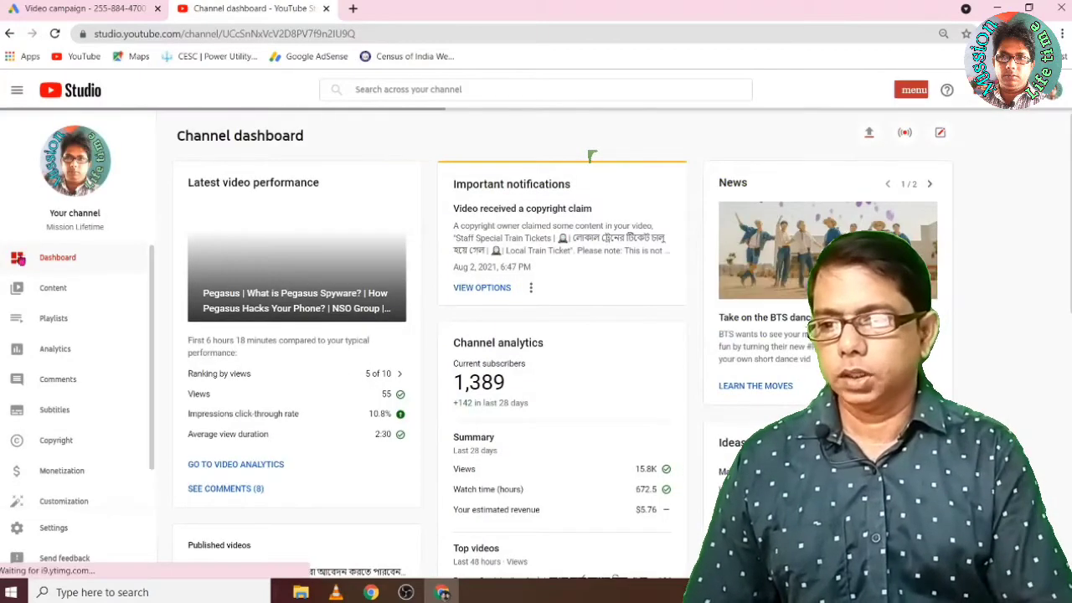
{"action": "left_click", "coordinate": [50, 297]}
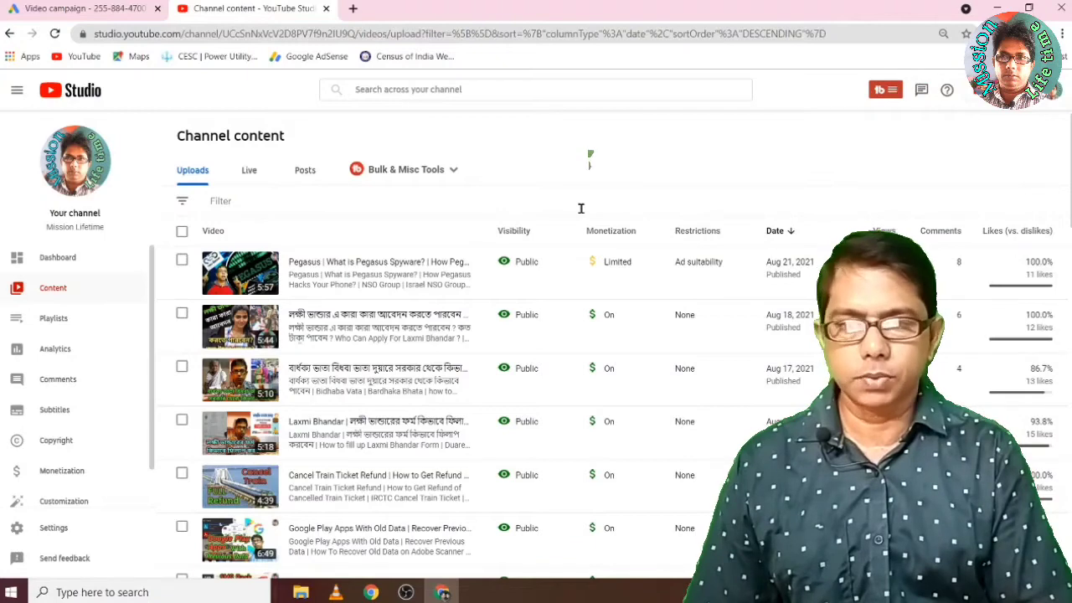
{"action": "mouse_move", "coordinate": [301, 332]}
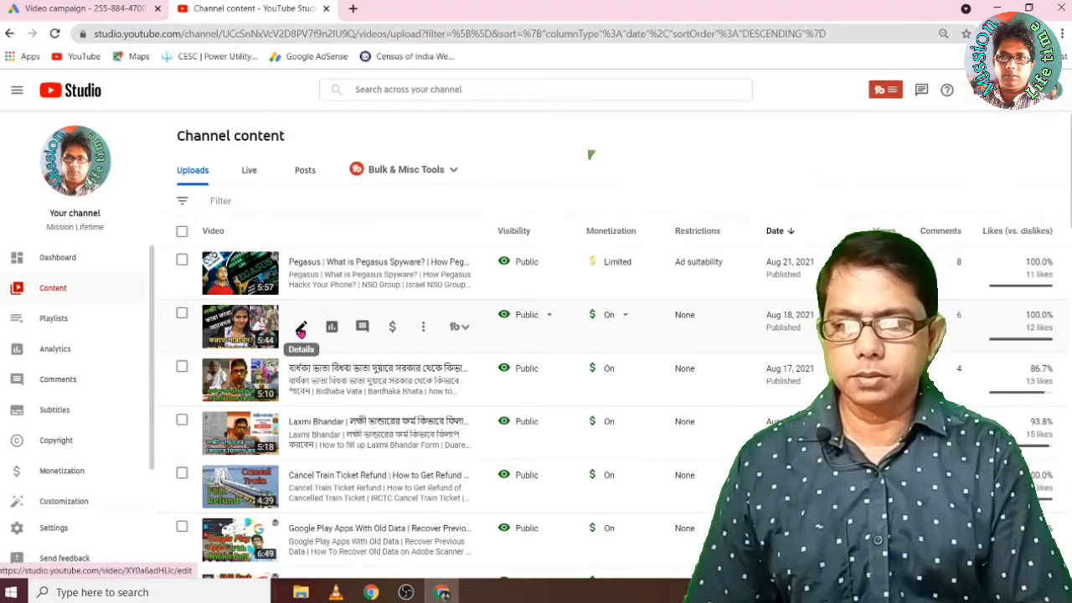
{"action": "left_click", "coordinate": [301, 332]}
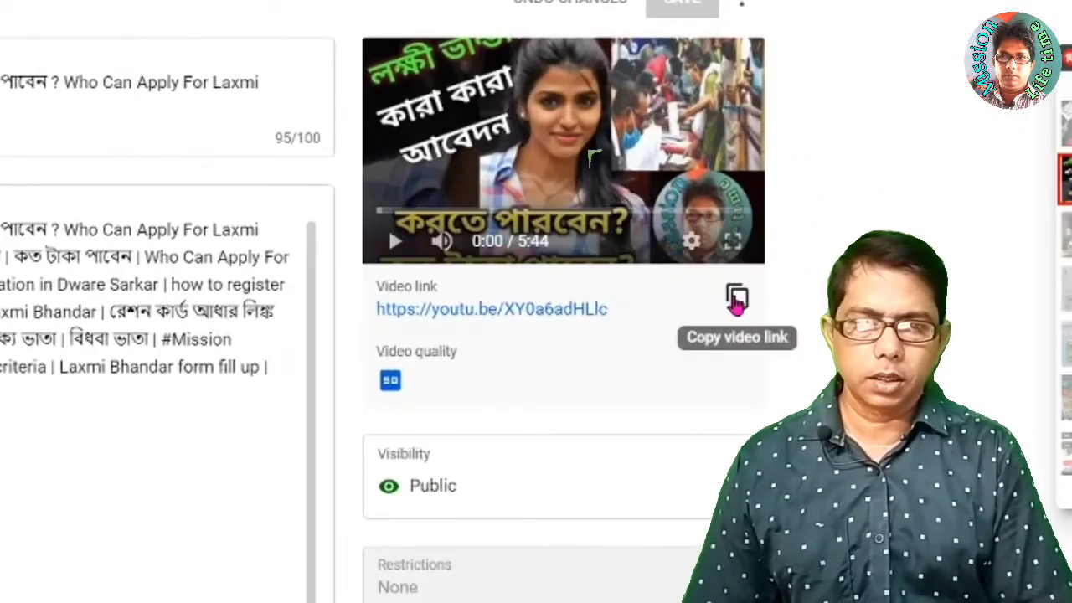
{"action": "left_click", "coordinate": [736, 301]}
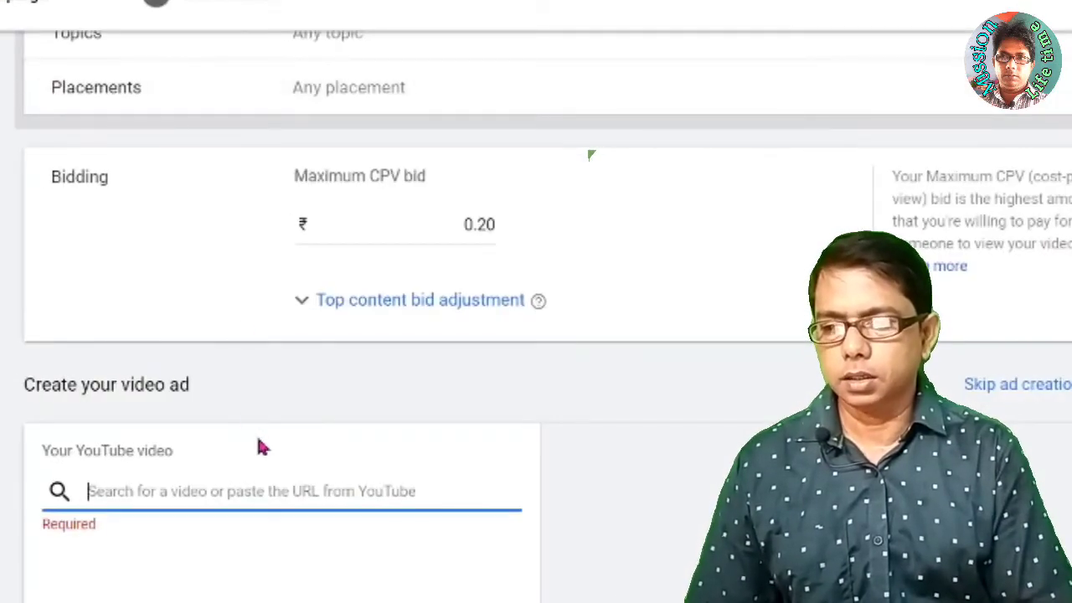
Back in Google Ads, paste the copied link as the ad's YouTube video and choose the Video discovery ad format
{"action": "key", "text": "ctrl+v"}
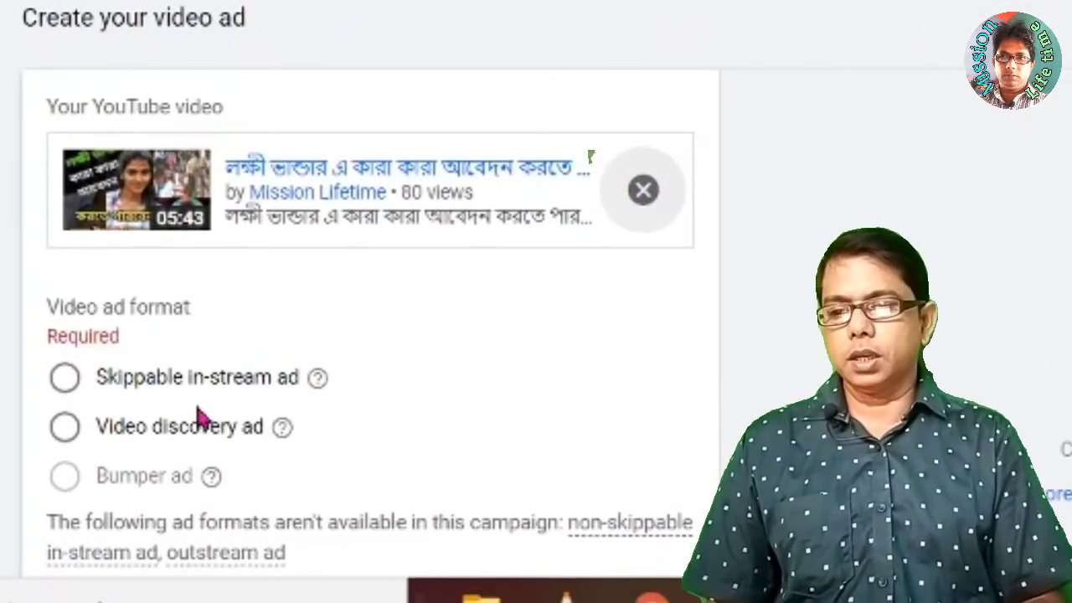
{"action": "scroll", "coordinate": [590, 285], "scroll_direction": "down", "scroll_amount": 2}
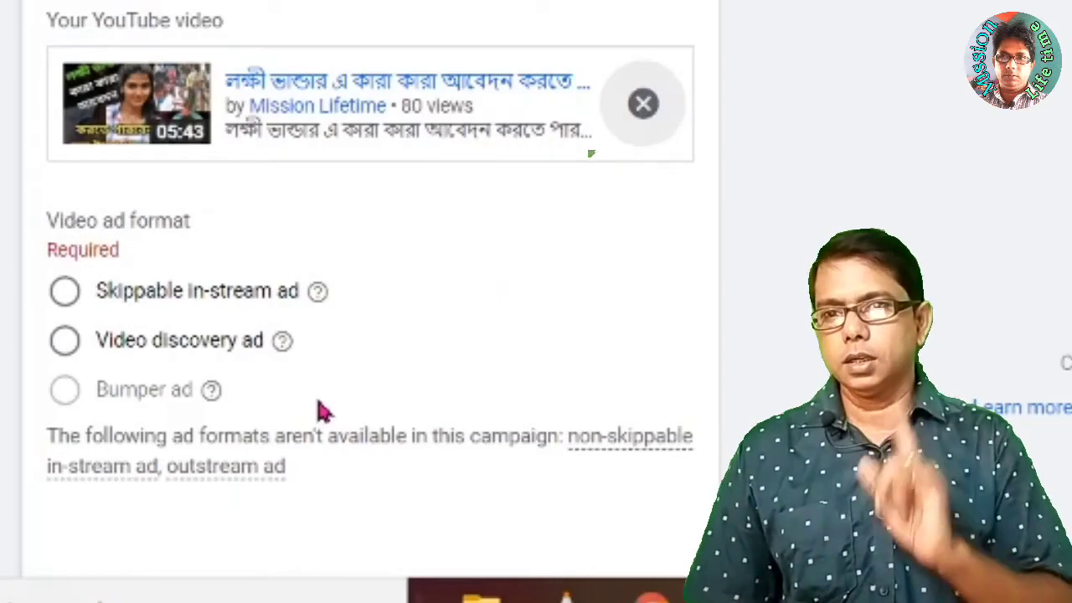
{"action": "left_click", "coordinate": [66, 343]}
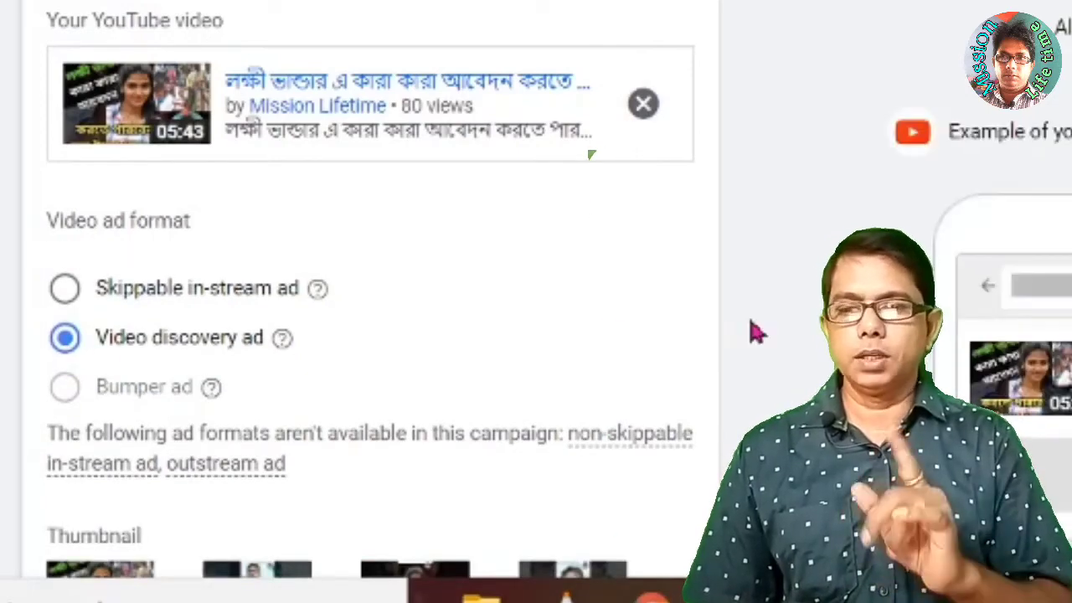
Enter the video ad's headline as "Laxmi Bhandar Application" and its first description line as "Who Can Apply"
{"action": "scroll", "coordinate": [754, 332], "scroll_direction": "down", "scroll_amount": 2}
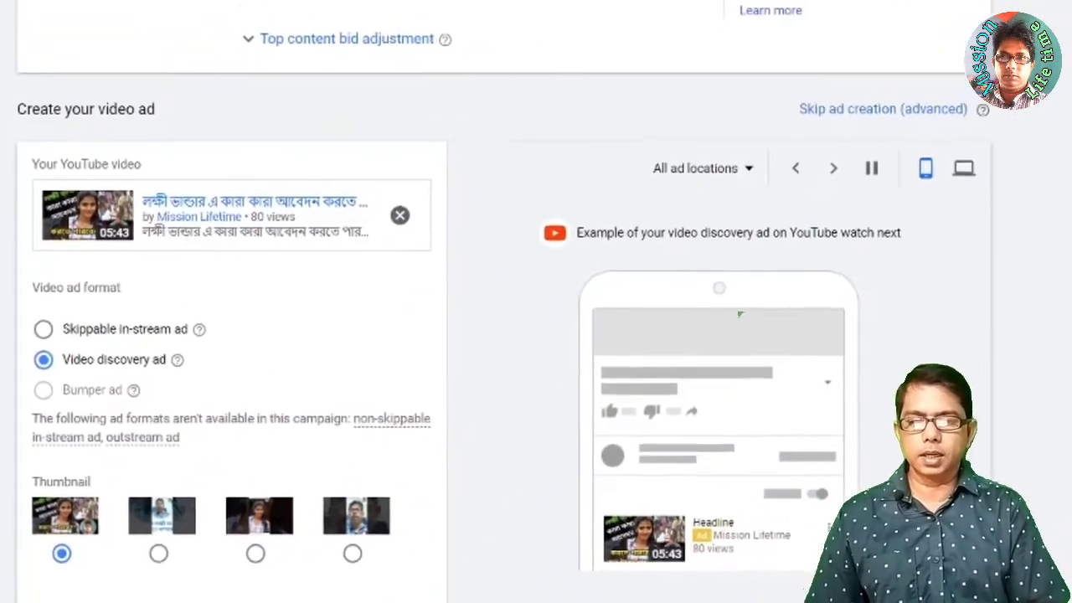
{"action": "scroll", "coordinate": [748, 323], "scroll_direction": "down", "scroll_amount": 1}
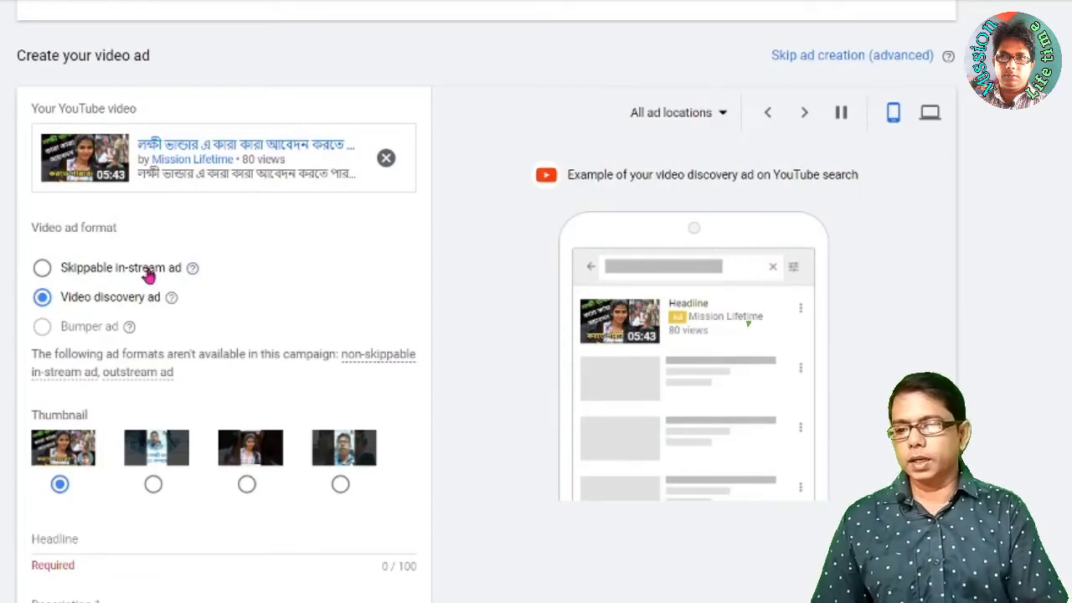
{"action": "scroll", "coordinate": [271, 371], "scroll_direction": "up", "scroll_amount": 3}
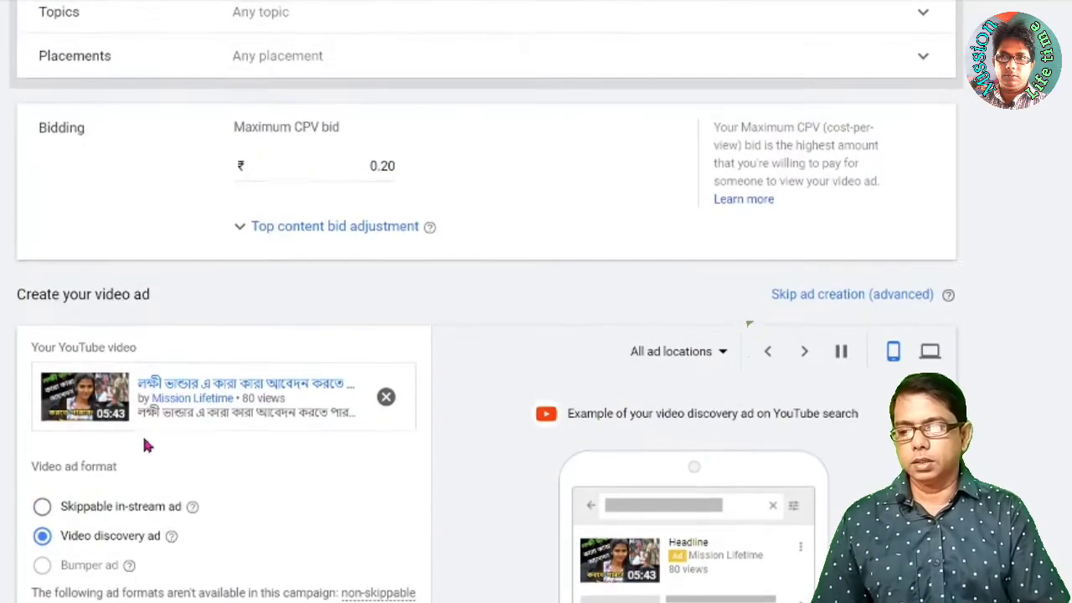
{"action": "scroll", "coordinate": [143, 442], "scroll_direction": "down", "scroll_amount": 3}
{"action": "scroll", "coordinate": [144, 444], "scroll_direction": "down", "scroll_amount": 1}
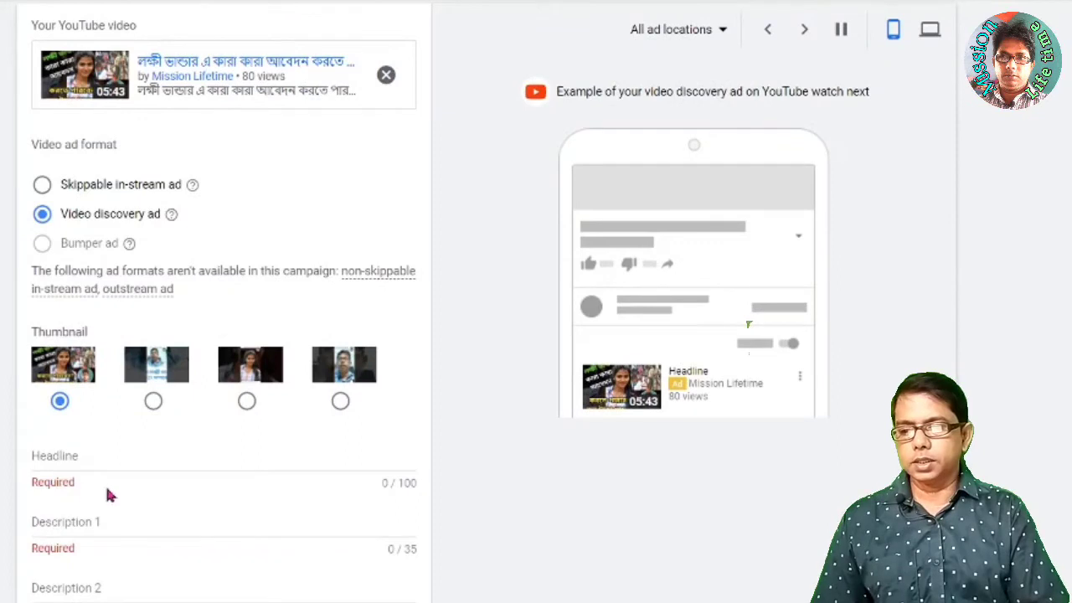
{"action": "left_click", "coordinate": [114, 450]}
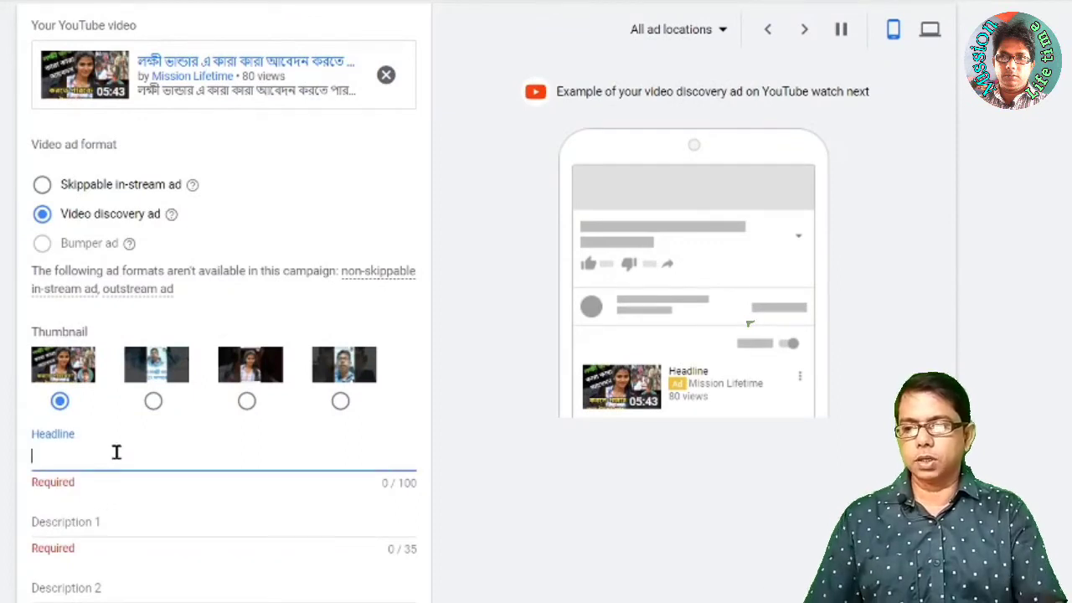
{"action": "type", "text": "Laxmi Bhandar Application"}
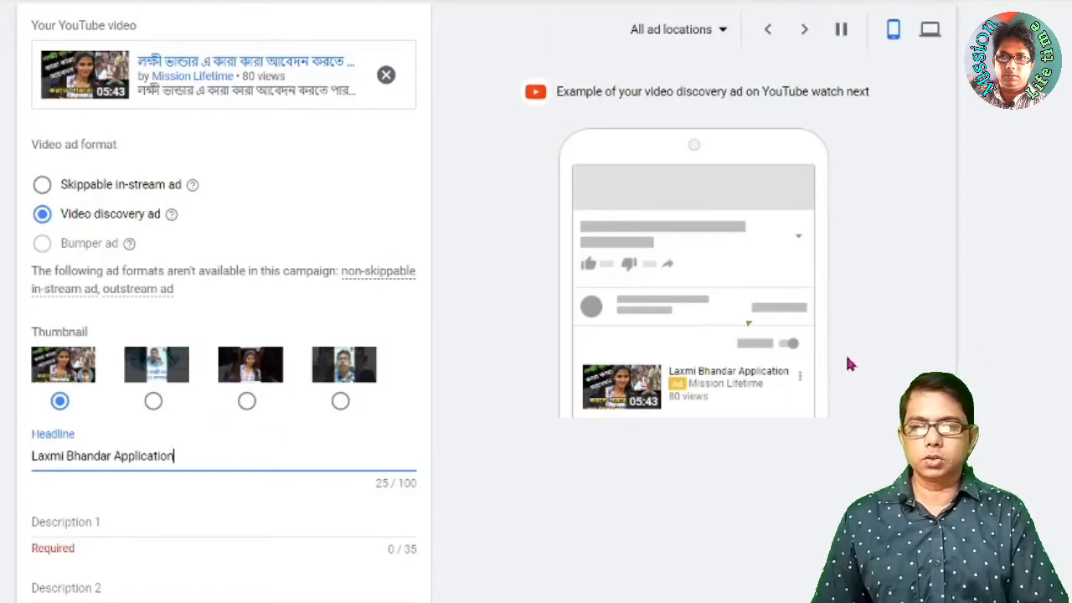
{"action": "left_click", "coordinate": [180, 519]}
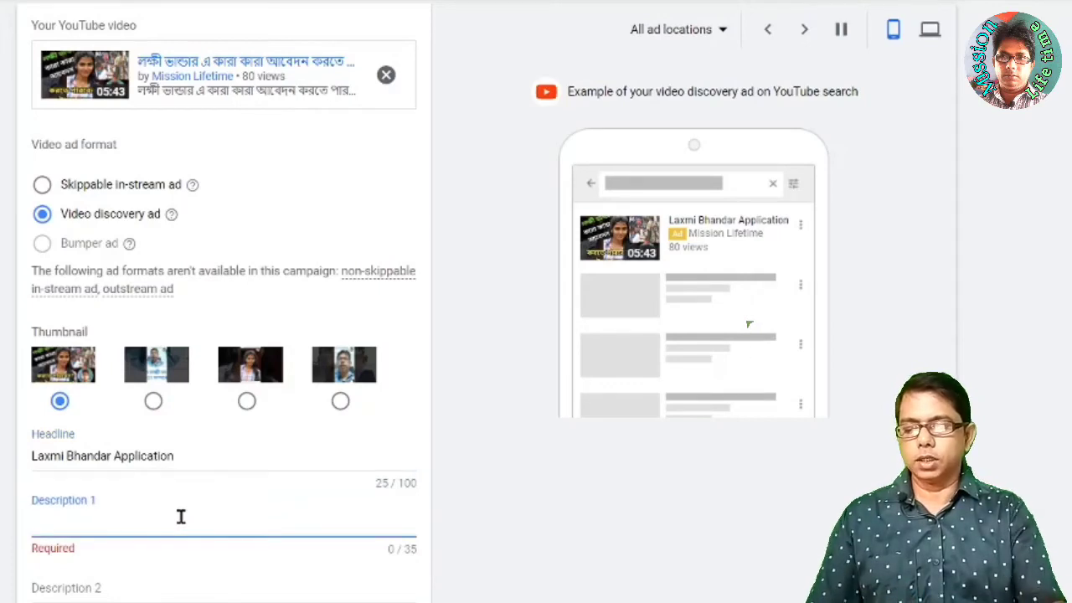
{"action": "type", "text": "Who Can Apply"}
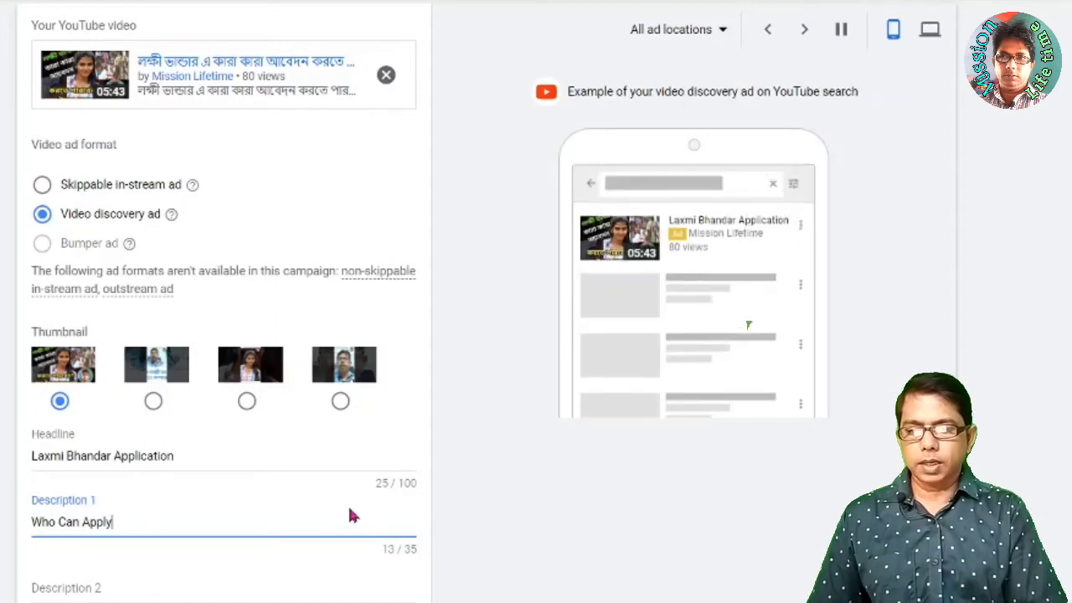
Enter "Howmuch Amount will get" as the ad's second description line and append "Laxmi Bhandar" to the ad name
{"action": "scroll", "coordinate": [350, 514], "scroll_direction": "down", "scroll_amount": 2}
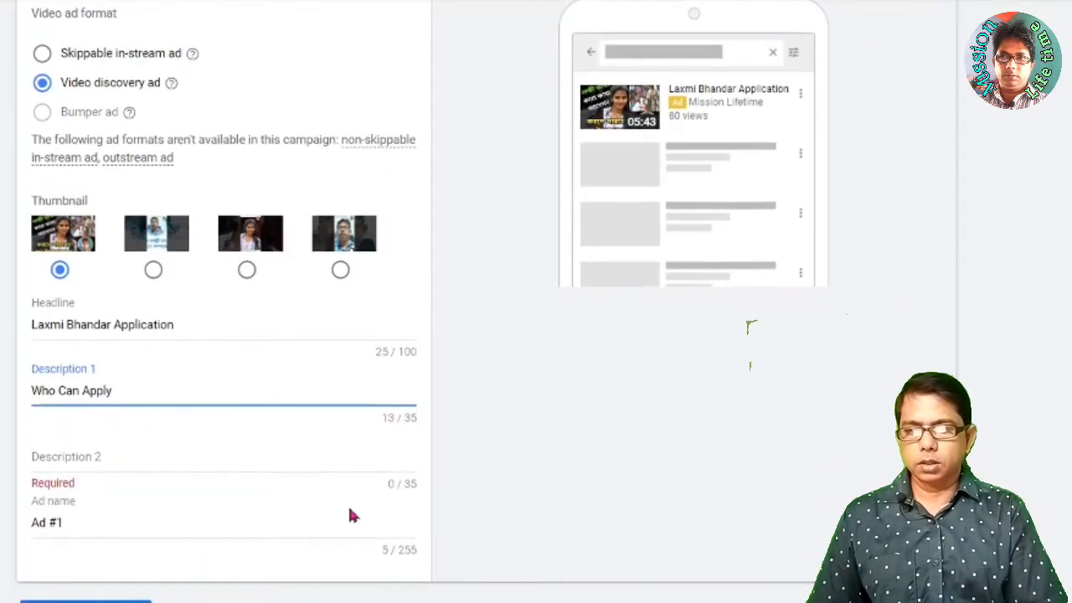
{"action": "left_click", "coordinate": [127, 471]}
{"action": "type", "text": "Howmuch Amount will get"}
{"action": "scroll", "coordinate": [270, 494], "scroll_direction": "down", "scroll_amount": 1}
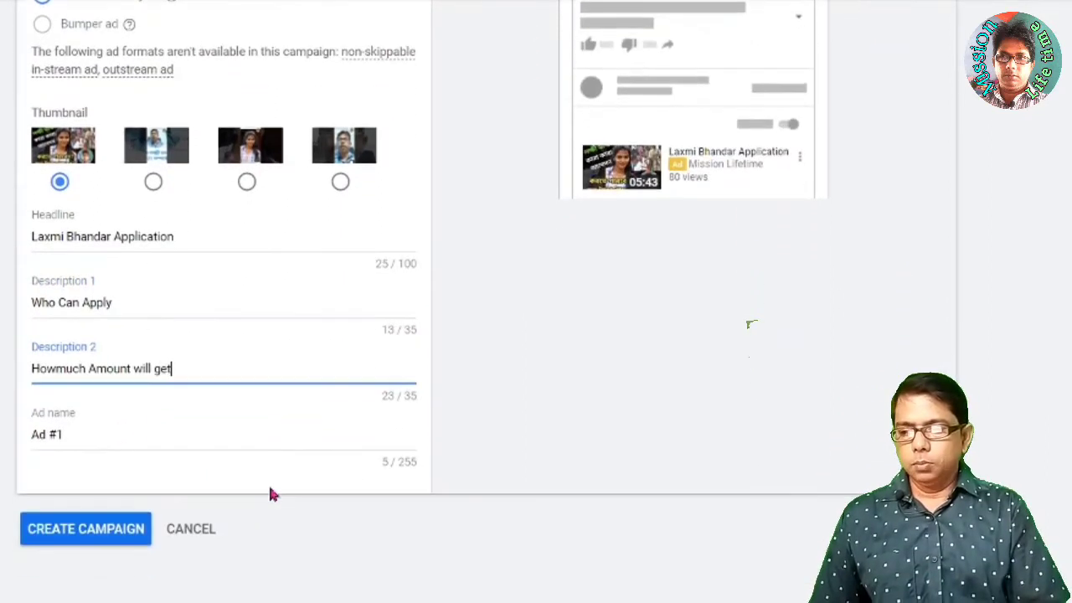
{"action": "left_click", "coordinate": [129, 435]}
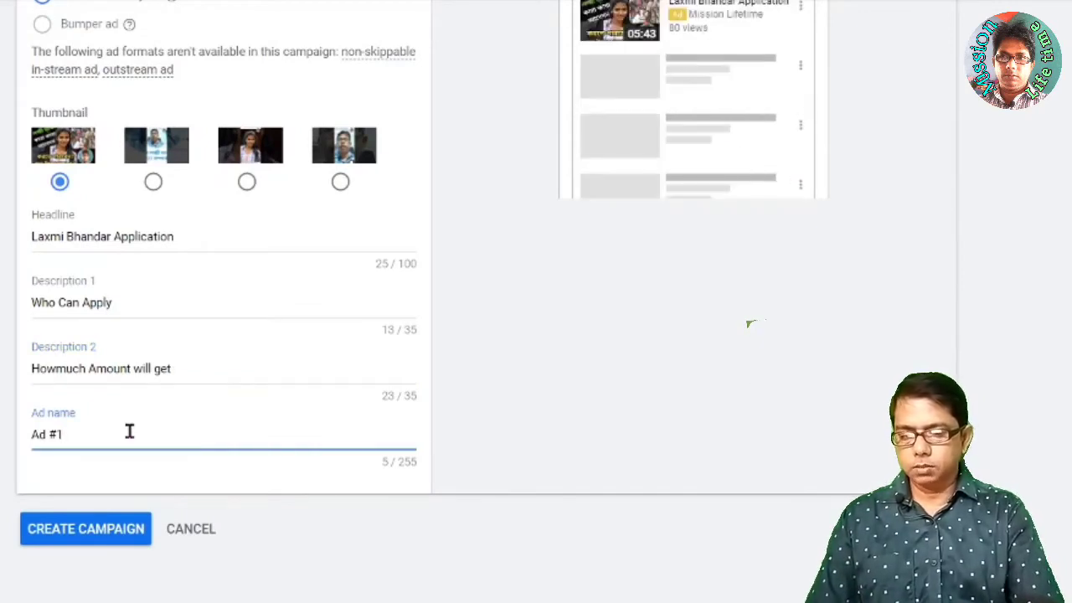
{"action": "type", "text": "Laxmi Bhandar"}
Review the keywords and video ad details, create the campaign, and open its ads and extensions page
{"action": "scroll", "coordinate": [693, 438], "scroll_direction": "up", "scroll_amount": 4}
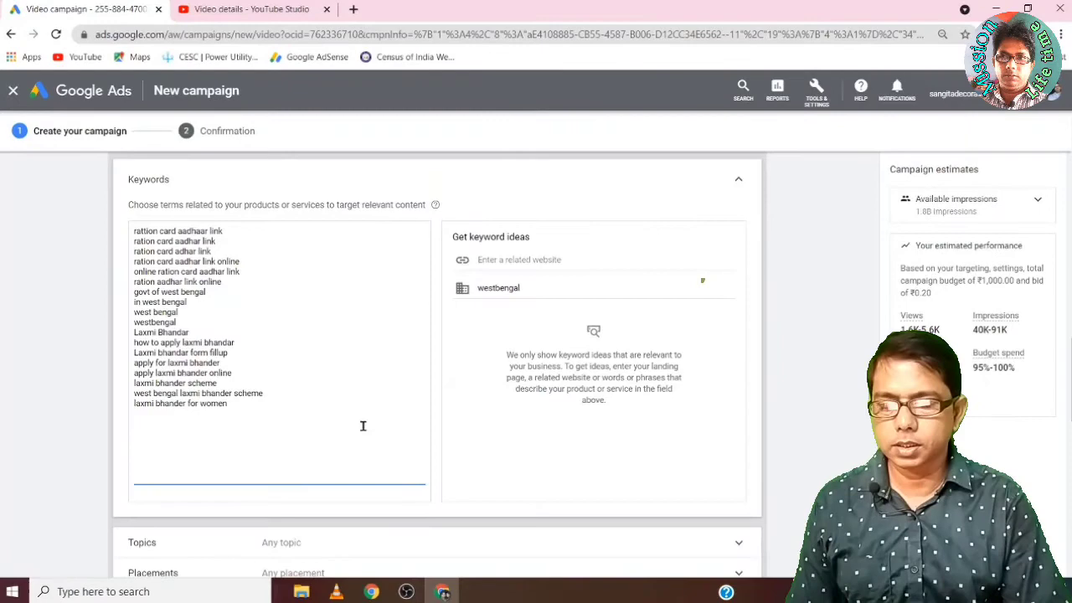
{"action": "scroll", "coordinate": [363, 428], "scroll_direction": "down", "scroll_amount": 2}
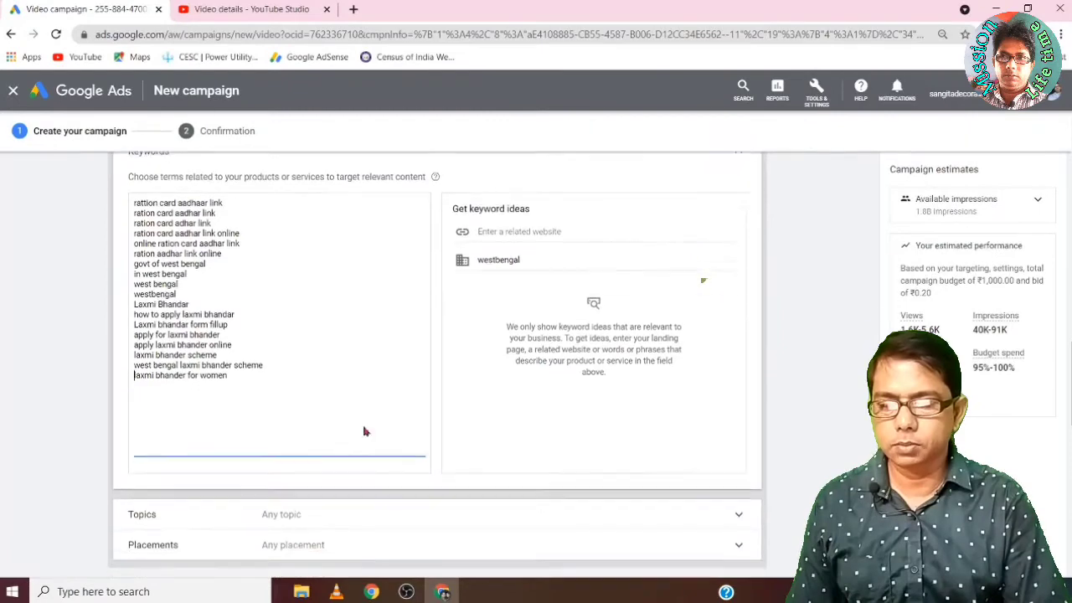
{"action": "scroll", "coordinate": [363, 431], "scroll_direction": "down", "scroll_amount": 7}
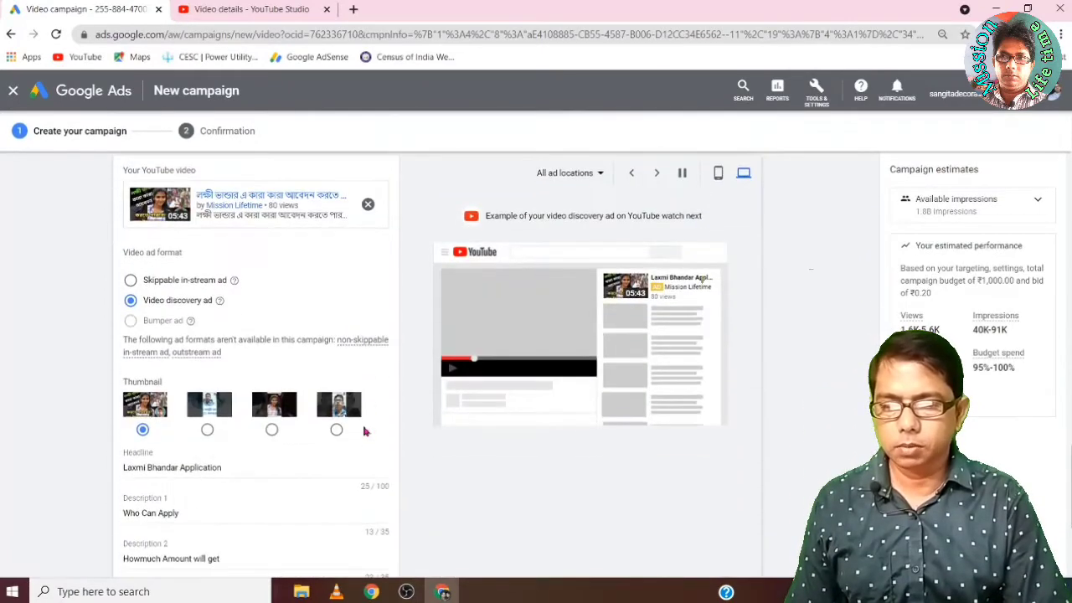
{"action": "scroll", "coordinate": [364, 431], "scroll_direction": "down", "scroll_amount": 2}
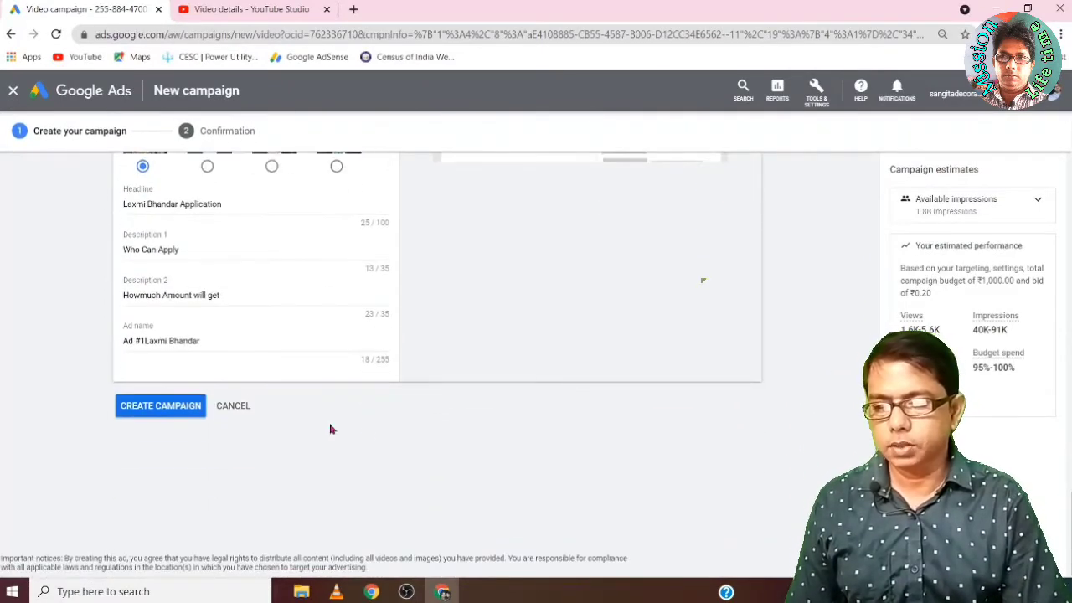
{"action": "left_click", "coordinate": [147, 409]}
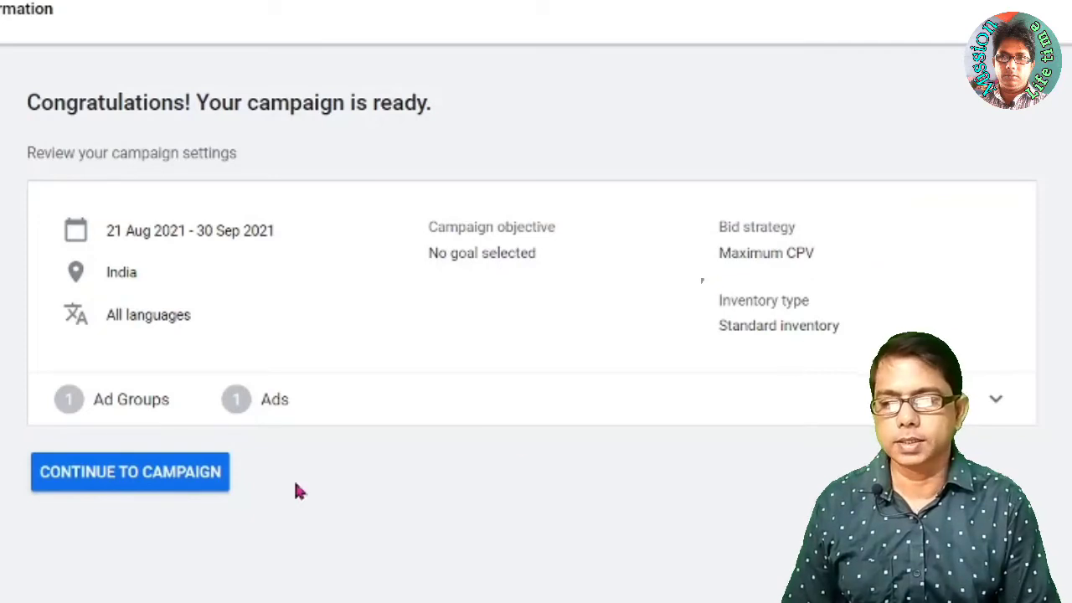
{"action": "left_click", "coordinate": [165, 491]}
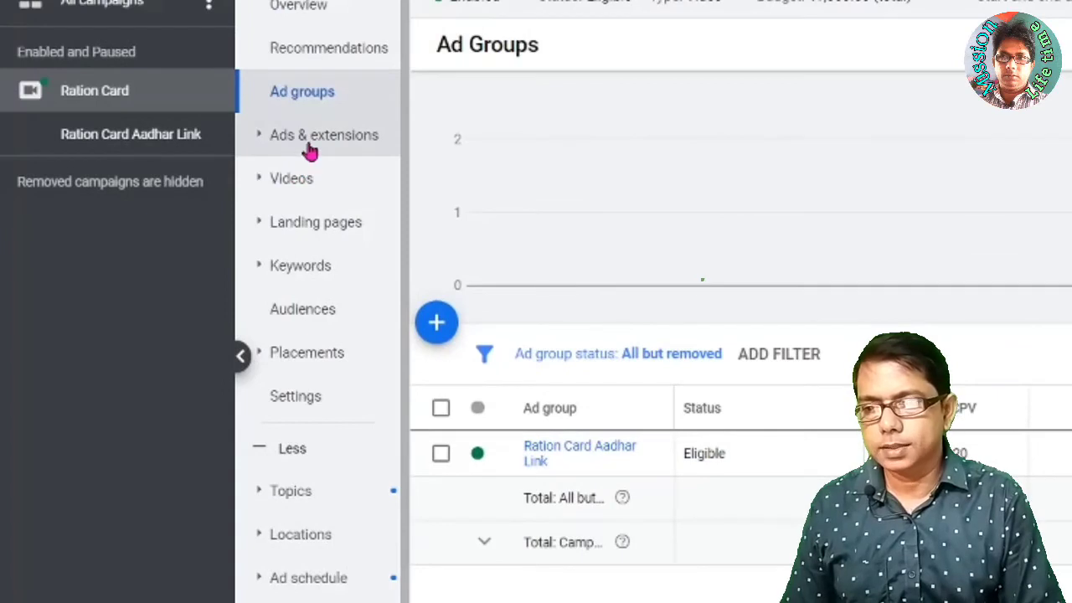
{"action": "left_click", "coordinate": [310, 138]}
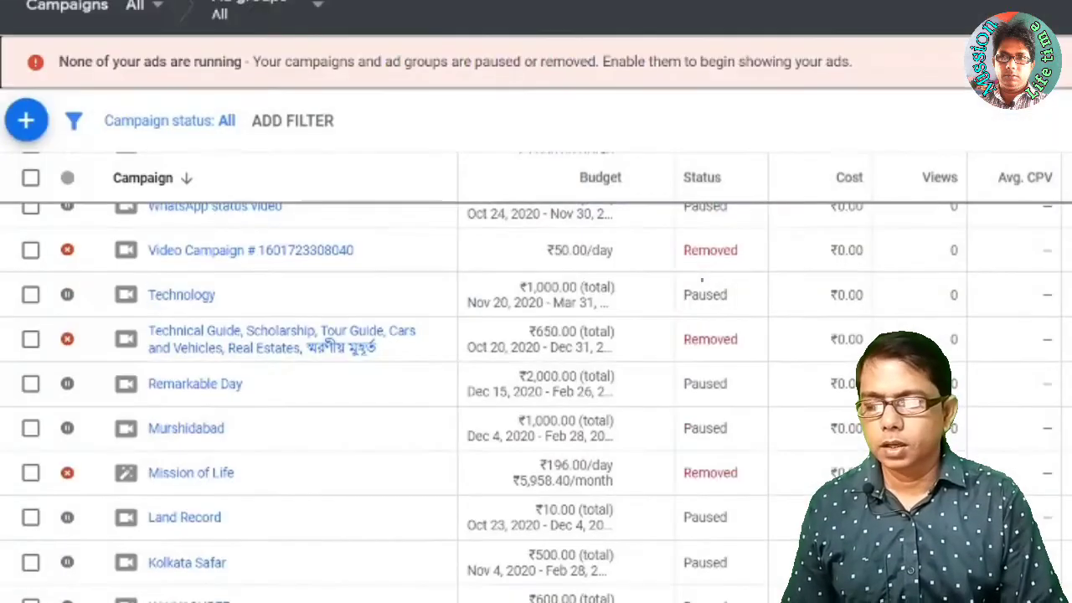
Look through the account's campaigns list and filter it by campaign status to All enabled
{"action": "scroll", "coordinate": [702, 283], "scroll_direction": "down", "scroll_amount": 3}
{"action": "scroll", "coordinate": [702, 283], "scroll_direction": "up", "scroll_amount": 7}
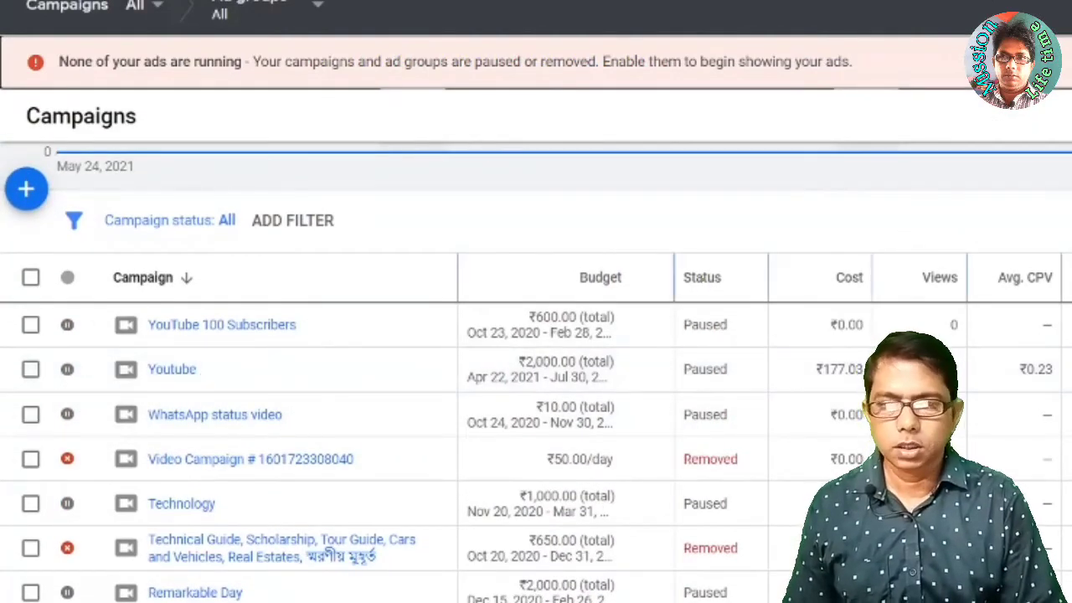
{"action": "left_click", "coordinate": [229, 222]}
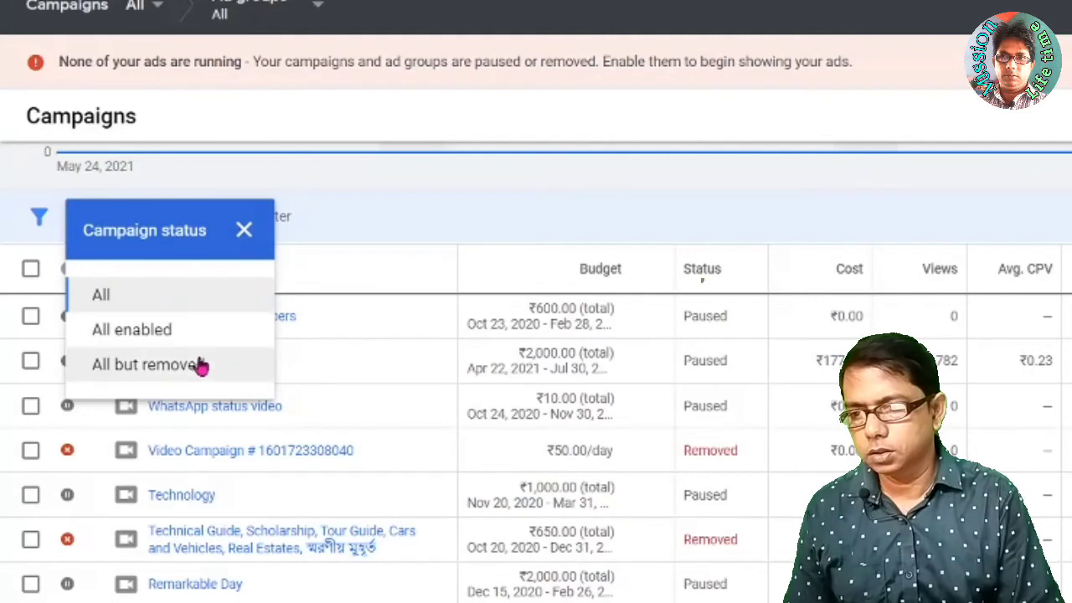
{"action": "left_click", "coordinate": [146, 334]}
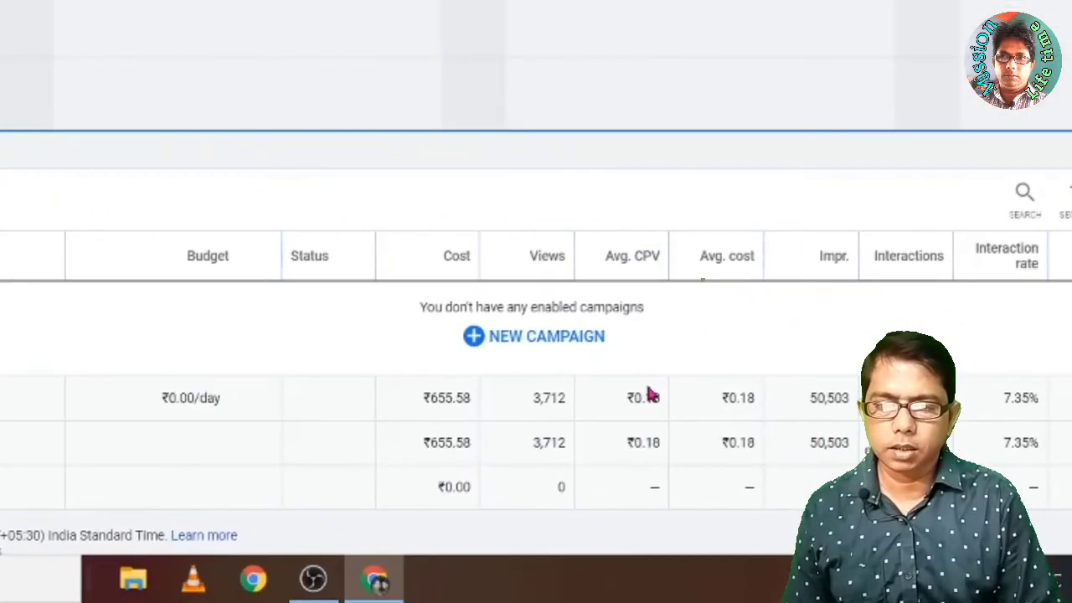
{"action": "scroll", "coordinate": [653, 393], "scroll_direction": "down", "scroll_amount": 1}
{"action": "scroll", "coordinate": [648, 381], "scroll_direction": "up", "scroll_amount": 1}
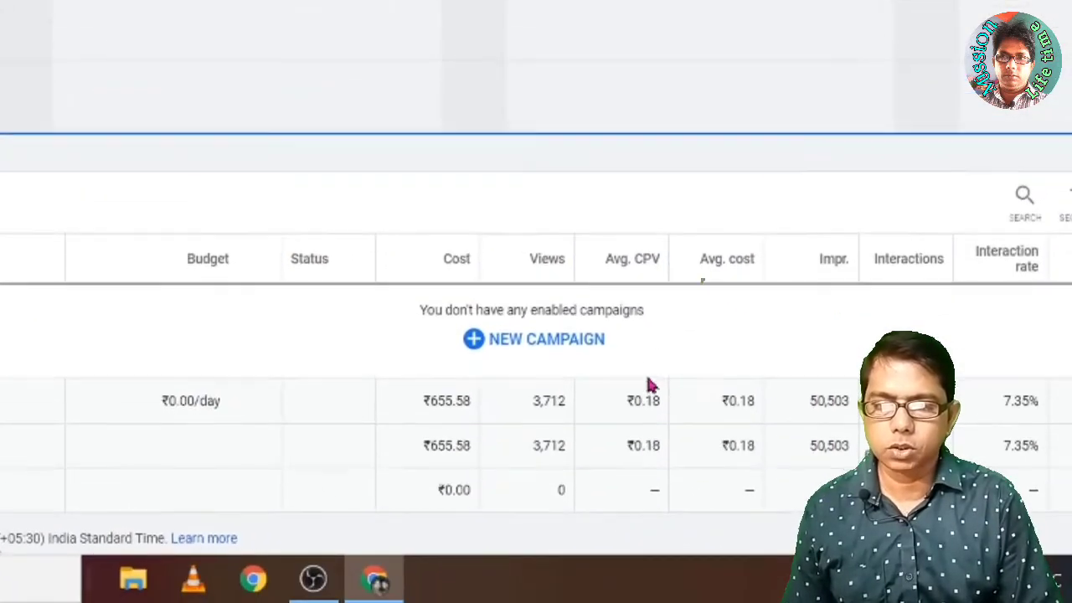